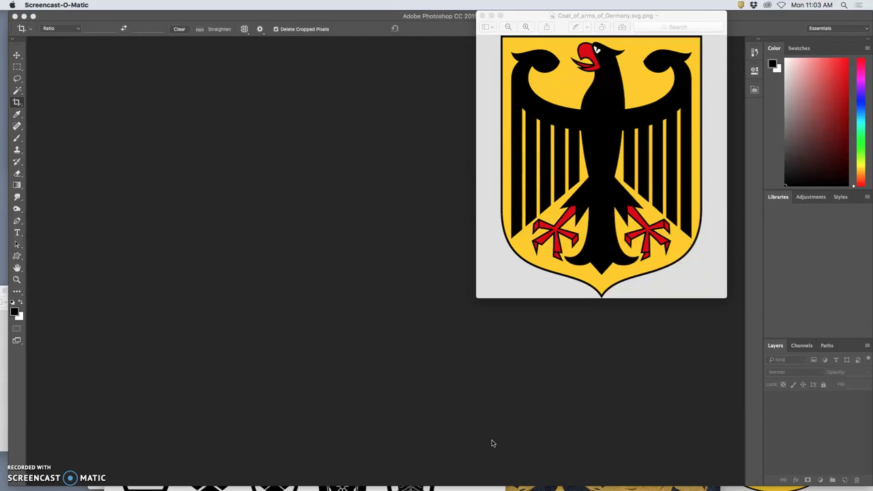
- Bring the kamon crest sheet to the front, move it up-left, and minimize the Coat_of_arms window
{"action": "key", "text": "ctrl+Up"}
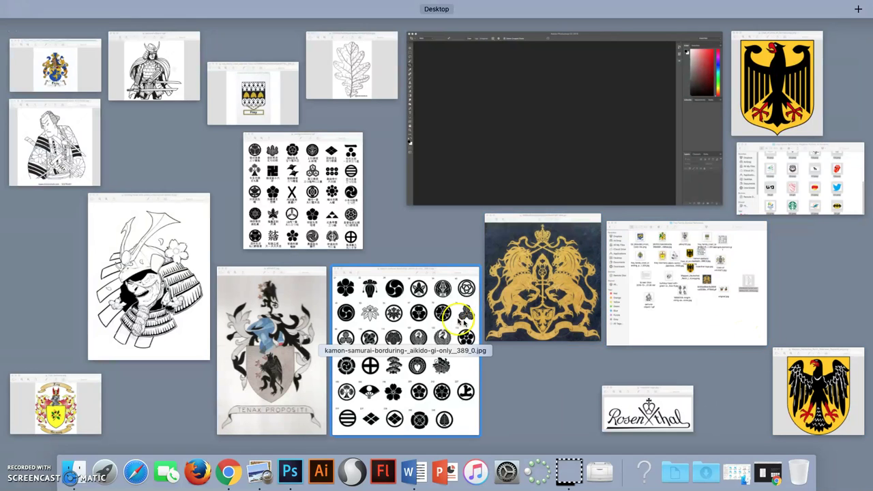
{"action": "left_click", "coordinate": [436, 314]}
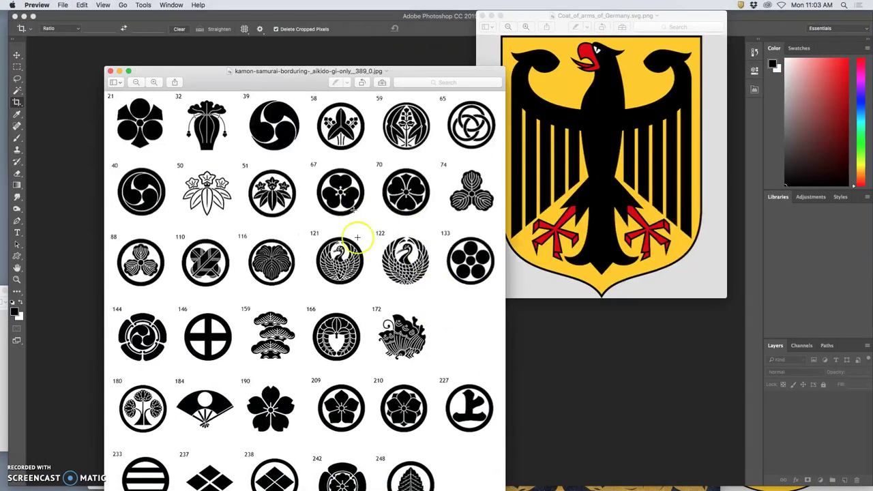
{"action": "left_click_drag", "start_coordinate": [423, 75], "coordinate": [374, 52]}
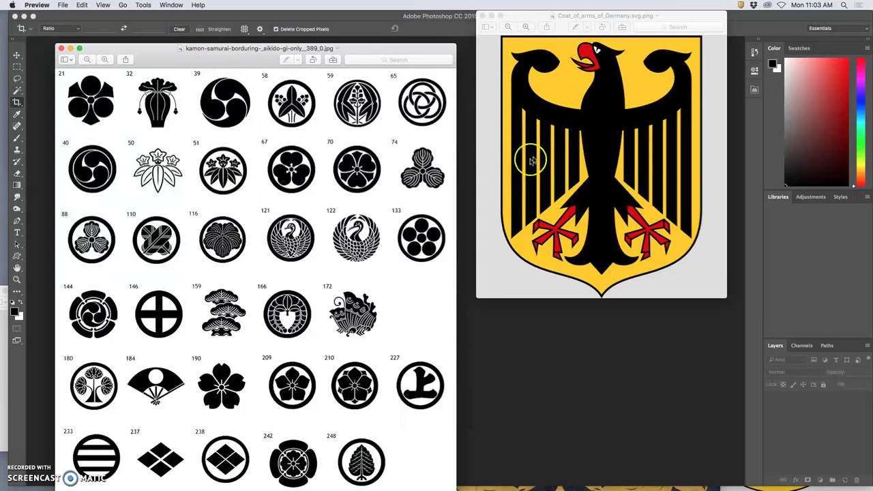
{"action": "mouse_move", "coordinate": [577, 486]}
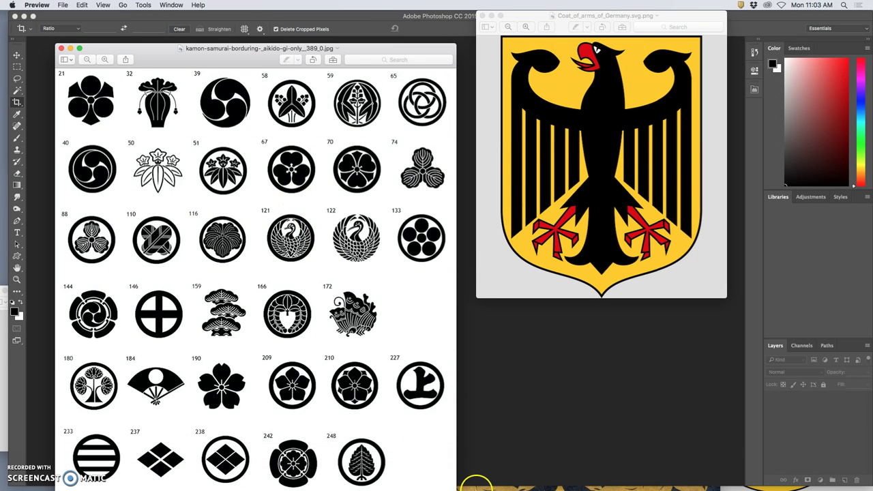
{"action": "mouse_move", "coordinate": [478, 487]}
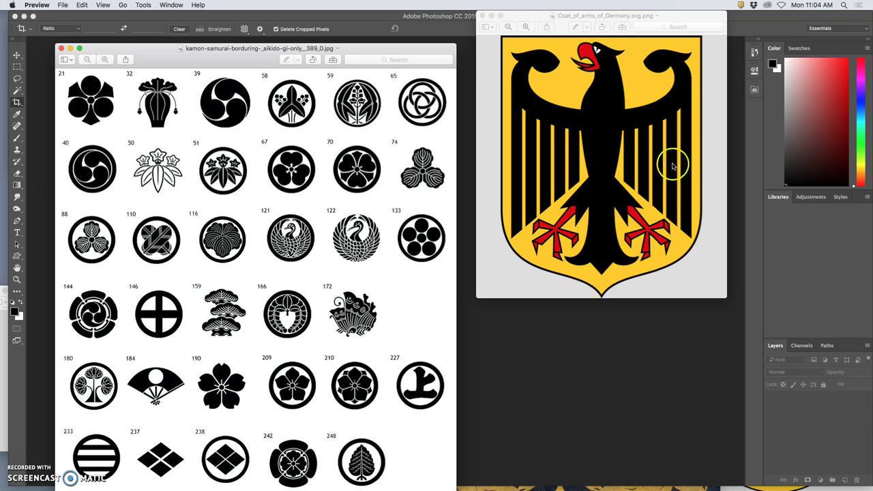
{"action": "left_click", "coordinate": [491, 16]}
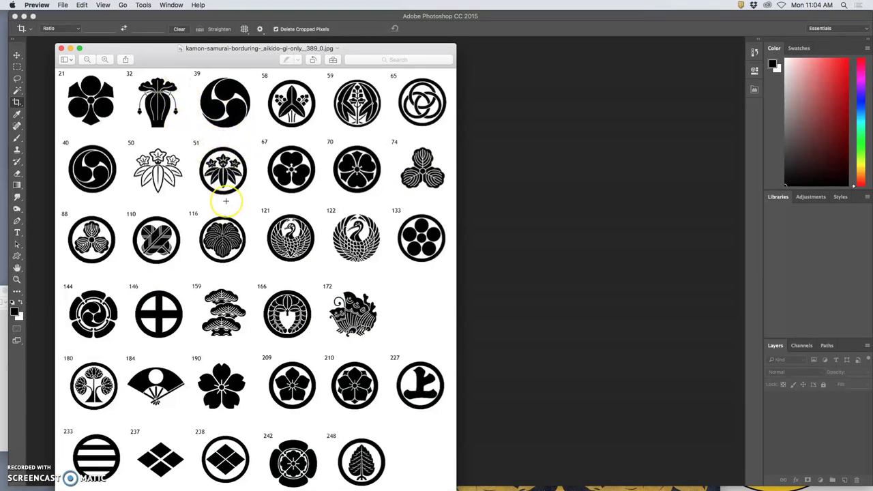
- Bring the Frey family crest window forward and enlarge it
{"action": "key", "text": "ctrl+Up"}
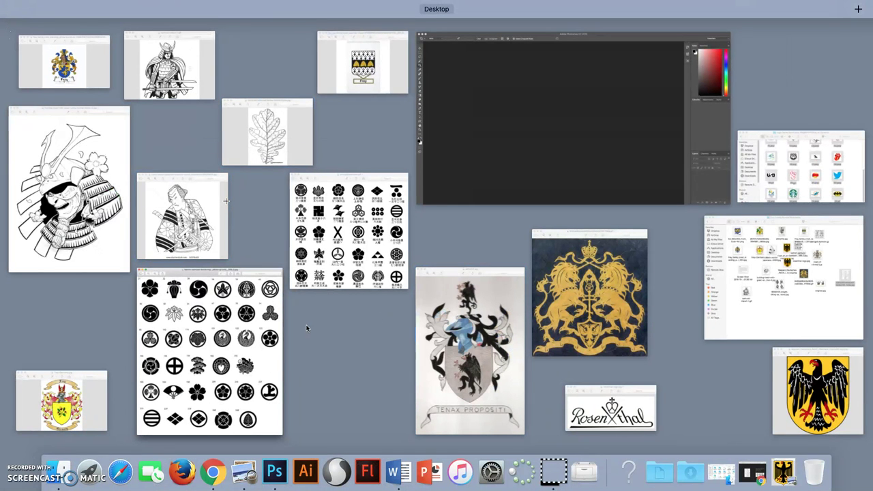
{"action": "left_click", "coordinate": [85, 75]}
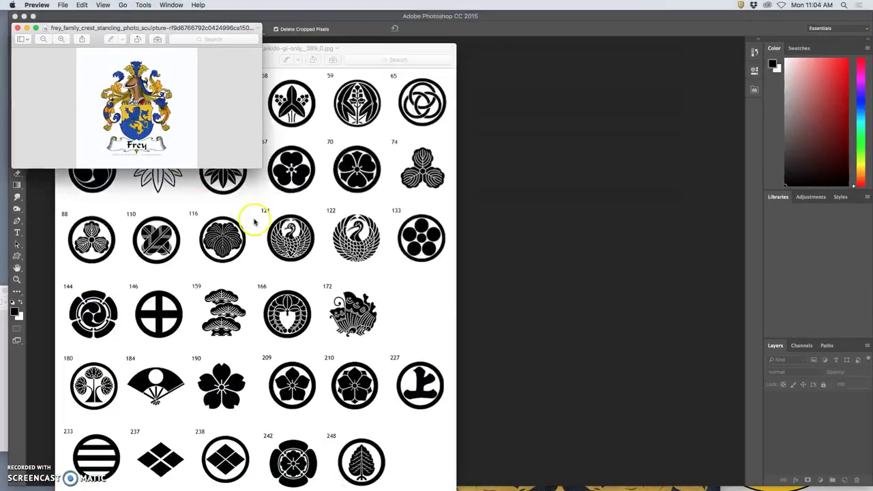
{"action": "left_click_drag", "start_coordinate": [264, 186], "coordinate": [355, 344]}
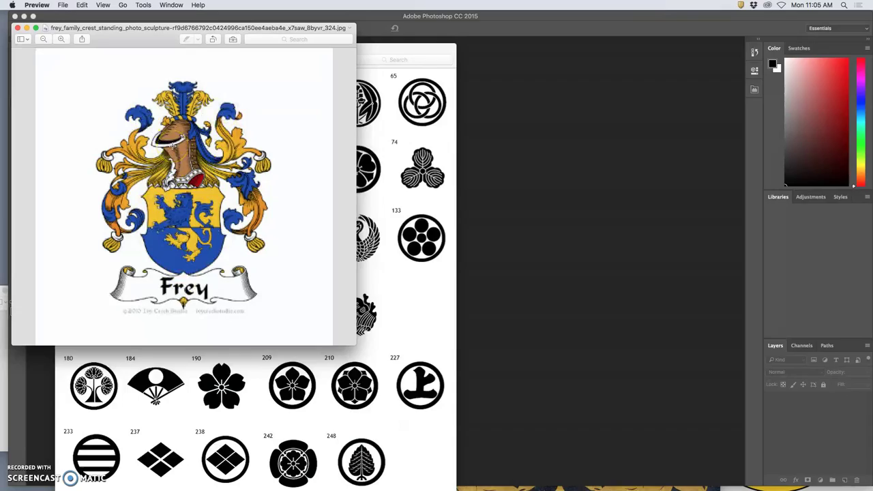
- Bring the rosenthal-logo.jpg window forward, move it higher, and return to Photoshop
{"action": "key", "text": "ctrl+Up"}
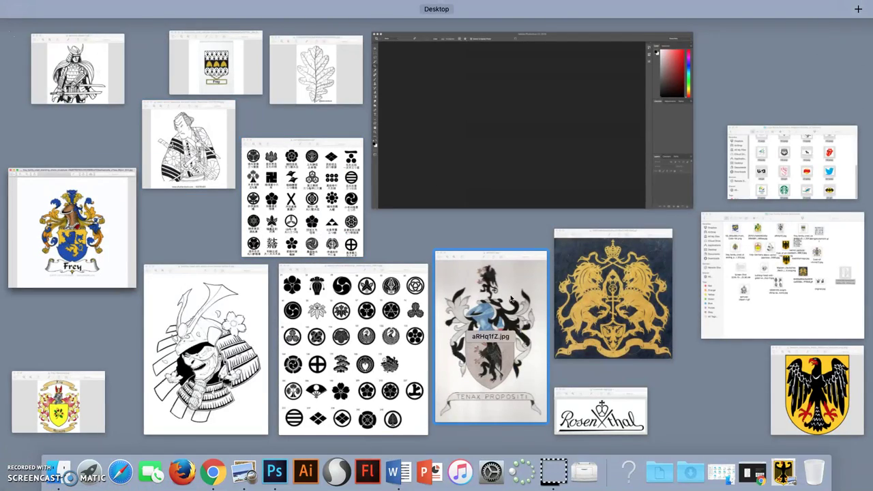
{"action": "left_click", "coordinate": [601, 413]}
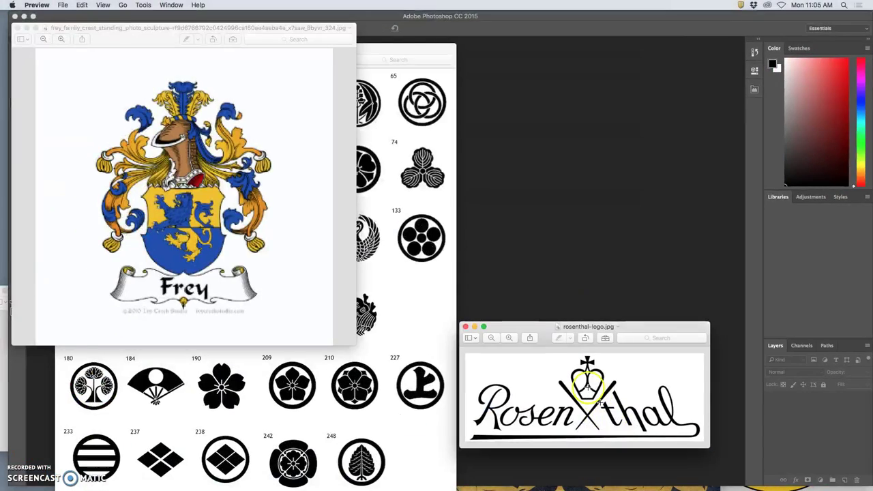
{"action": "left_click_drag", "start_coordinate": [609, 329], "coordinate": [543, 142]}
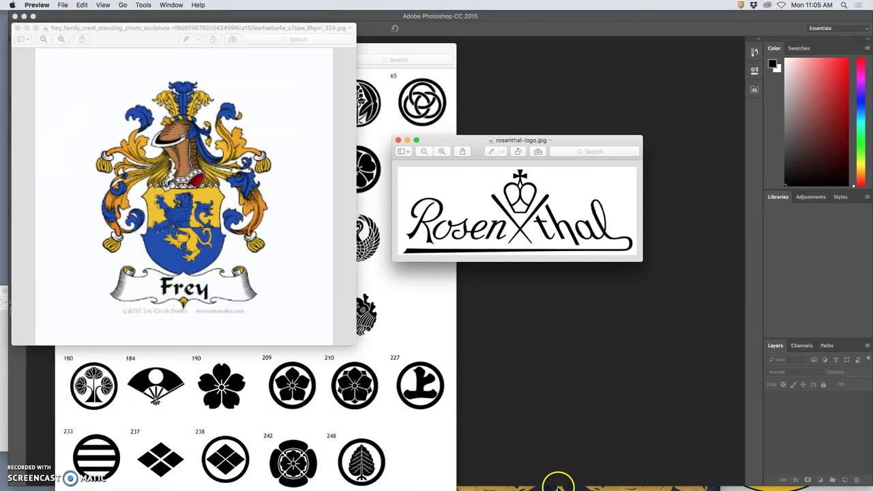
{"action": "left_click", "coordinate": [558, 486]}
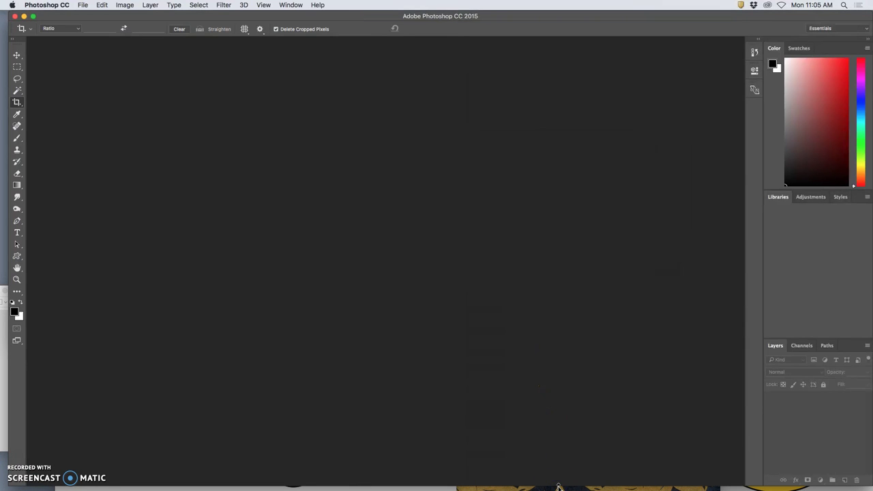
- Bring the gold twin-lion crest GIF forward and move it up-left so the whole image shows
{"action": "key", "text": "ctrl+Up"}
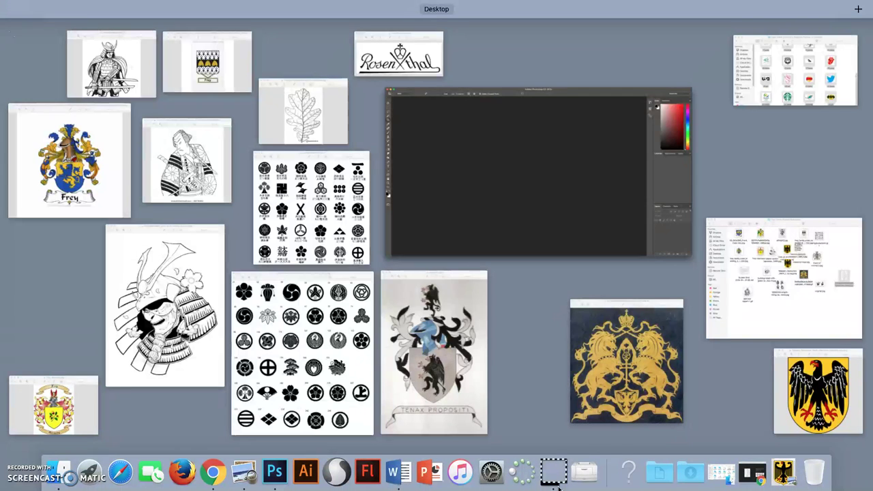
{"action": "left_click", "coordinate": [602, 398]}
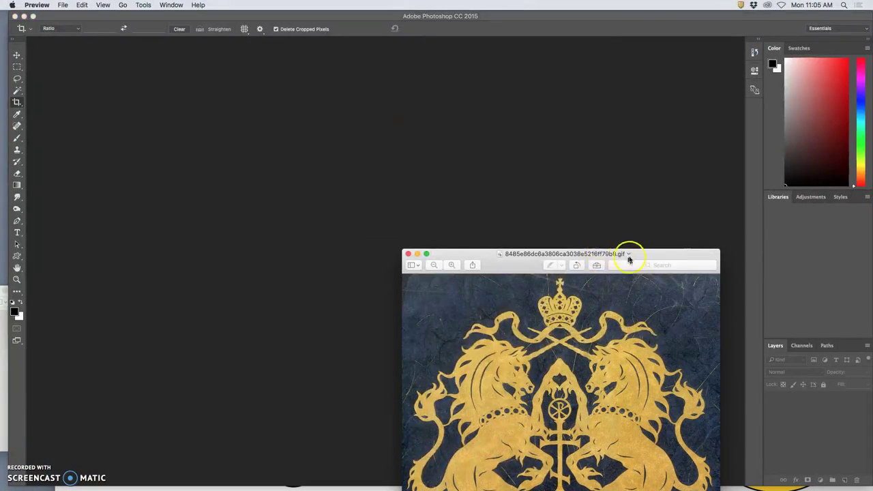
{"action": "left_click_drag", "start_coordinate": [628, 259], "coordinate": [467, 114]}
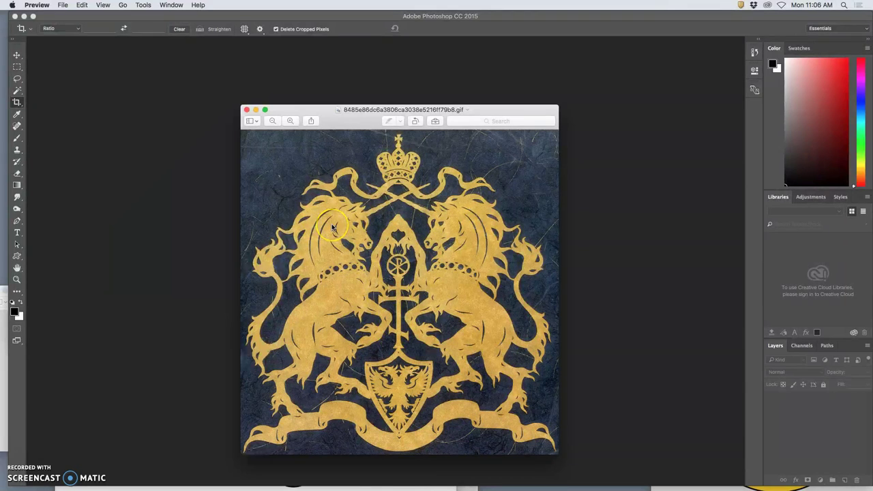
{"action": "key", "text": "ctrl+Up"}
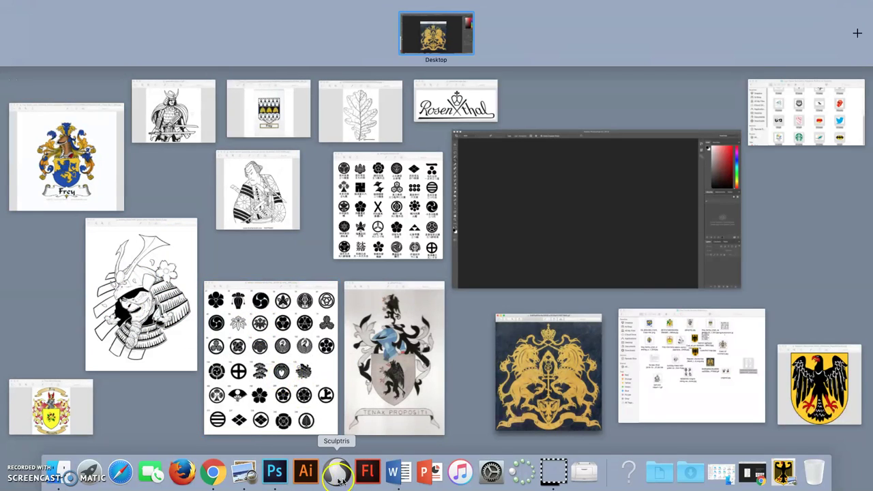
- Launch FaceTime and capture a region screenshot around the pencil crest sketch on the webcam
{"action": "left_click", "coordinate": [145, 477]}
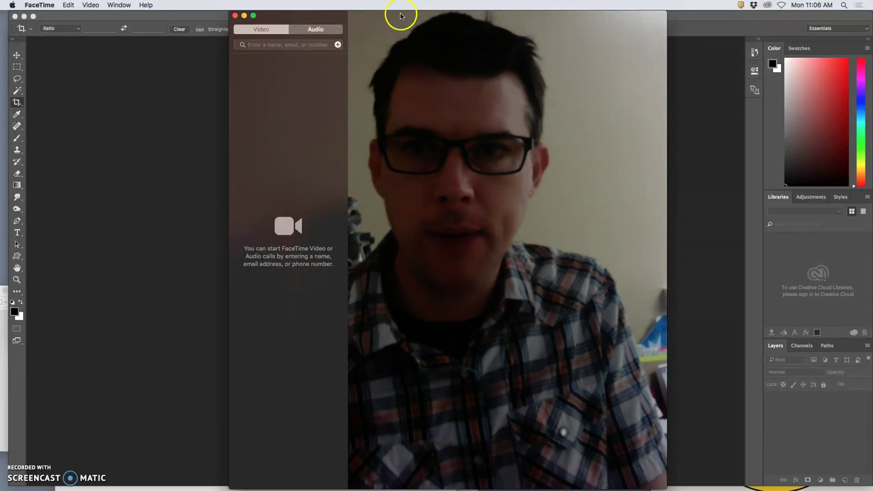
{"action": "left_click_drag", "start_coordinate": [324, 14], "coordinate": [236, 10]}
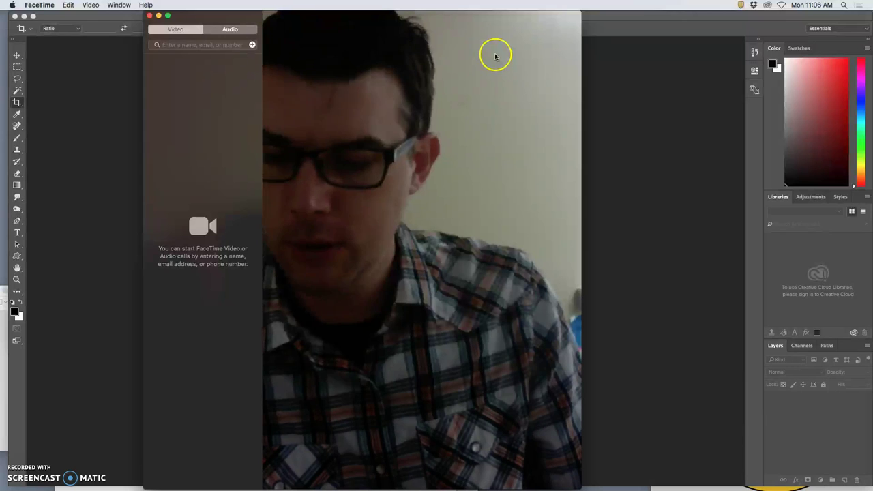
{"action": "left_click", "coordinate": [602, 94]}
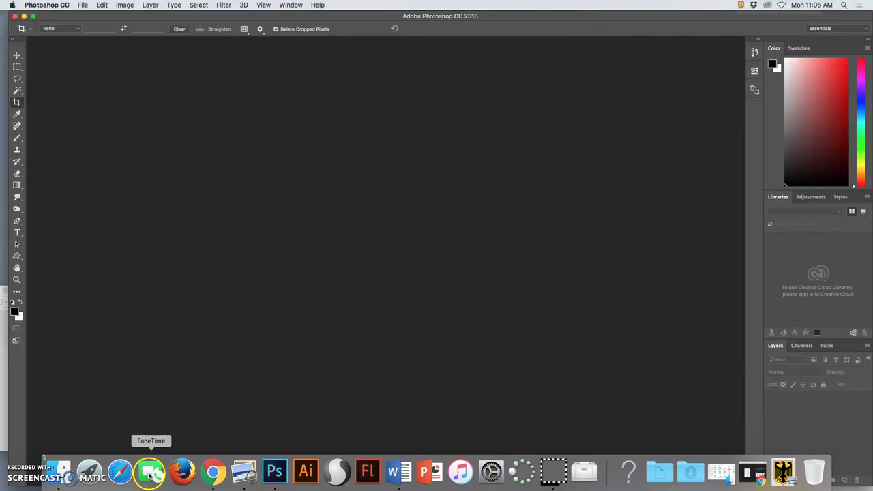
{"action": "left_click", "coordinate": [148, 470]}
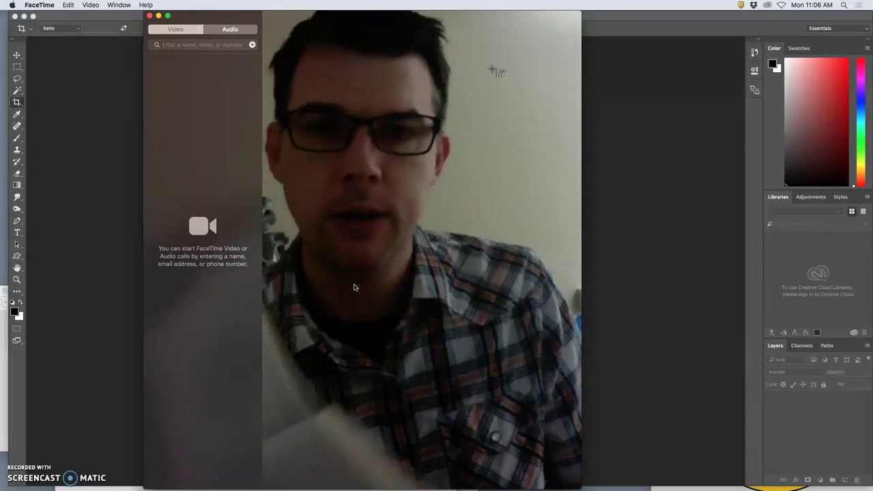
{"action": "left_click_drag", "start_coordinate": [436, 66], "coordinate": [330, 56]}
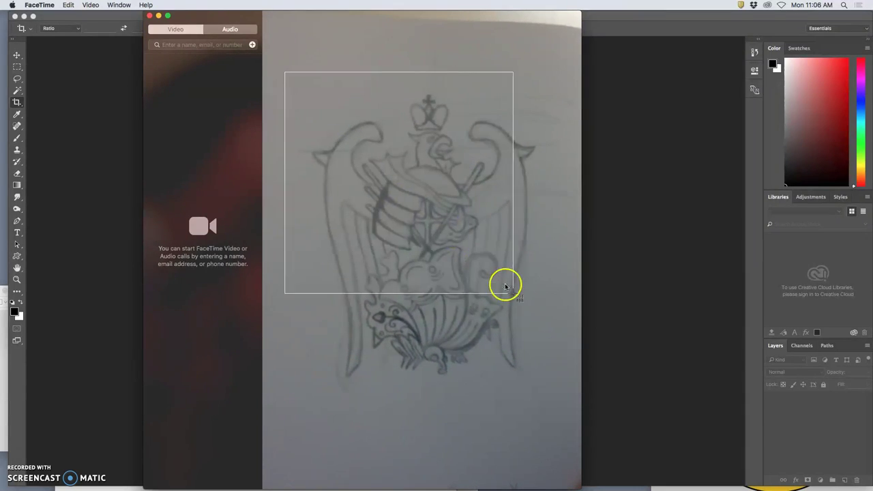
{"action": "left_click_drag", "start_coordinate": [557, 360], "coordinate": [571, 414]}
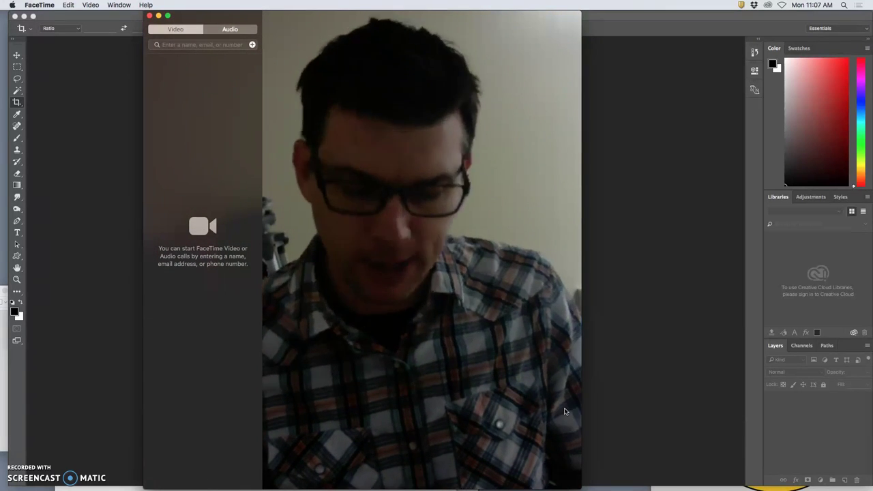
{"action": "left_click", "coordinate": [550, 372]}
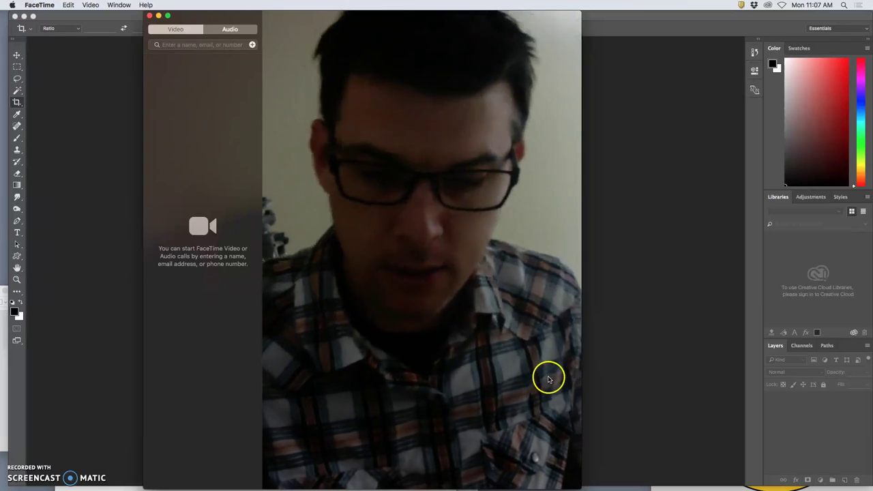
- Open the new Screen Shot file of the sketch from the desktop in Preview
{"action": "key", "text": "F11"}
{"action": "double_click", "coordinate": [843, 80]}
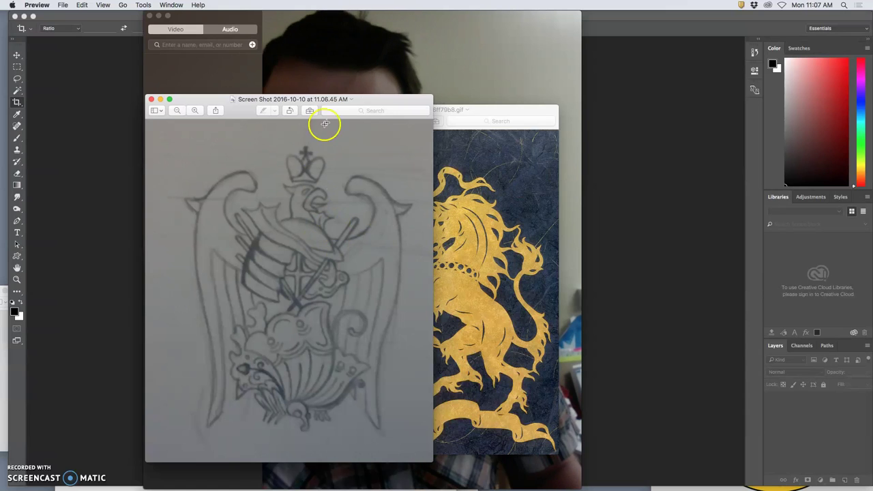
{"action": "mouse_move", "coordinate": [379, 102]}
{"action": "left_mouse_down"}
{"action": "mouse_move", "coordinate": [296, 87]}
{"action": "mouse_move", "coordinate": [288, 94]}
{"action": "left_mouse_up"}
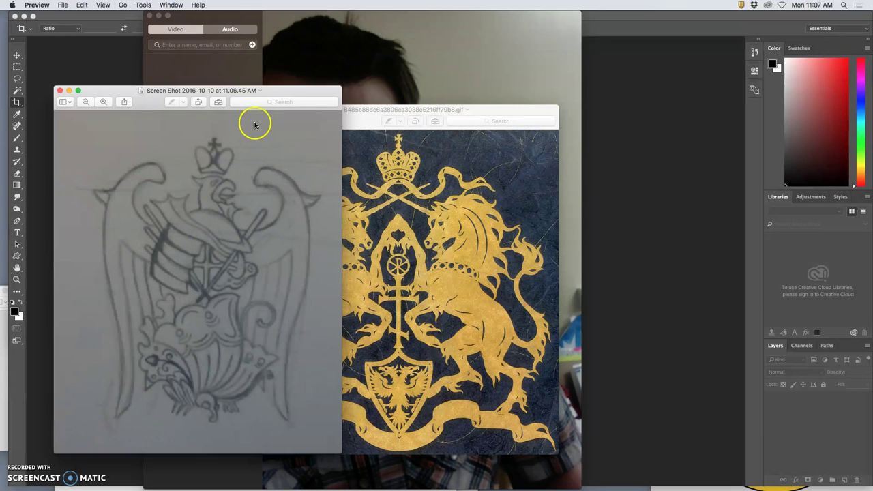
{"action": "left_click_drag", "start_coordinate": [284, 90], "coordinate": [323, 70]}
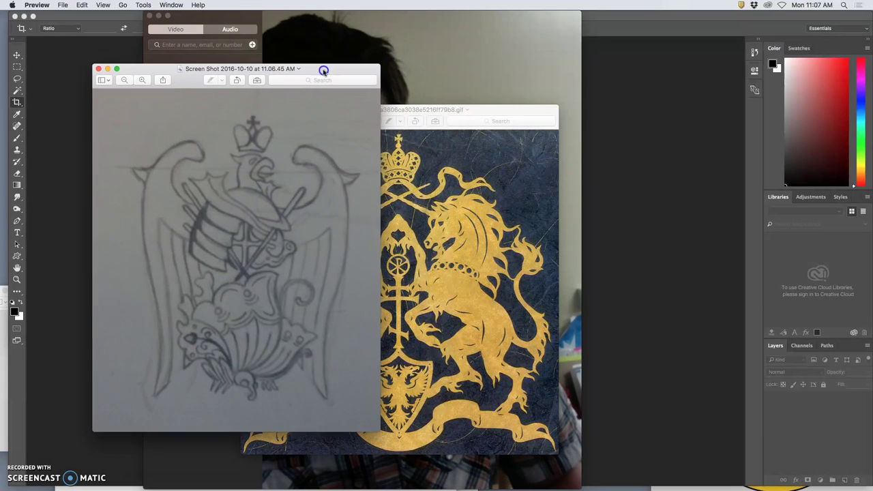
- Close the FaceTime window and arrange the sketch beside the gold lion crest
{"action": "left_click", "coordinate": [150, 16]}
{"action": "left_click_drag", "start_coordinate": [399, 109], "coordinate": [693, 122]}
{"action": "left_click_drag", "start_coordinate": [312, 71], "coordinate": [387, 85]}
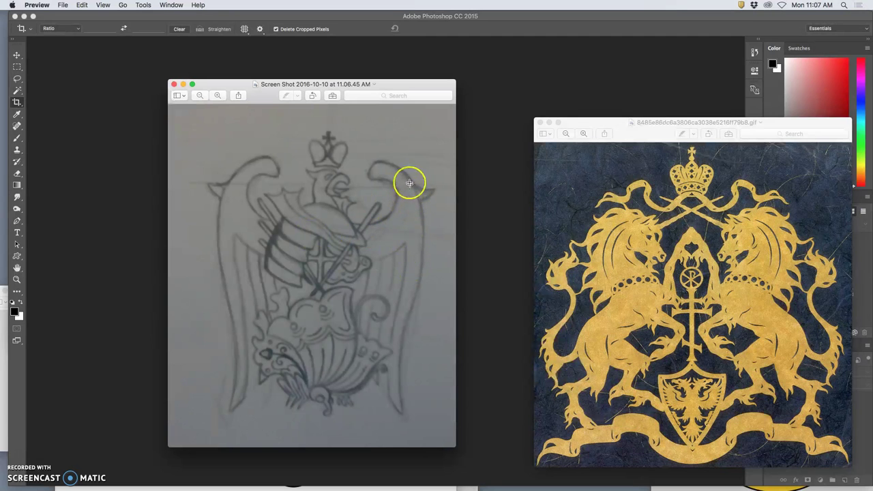
{"action": "left_click_drag", "start_coordinate": [260, 95], "coordinate": [209, 75]}
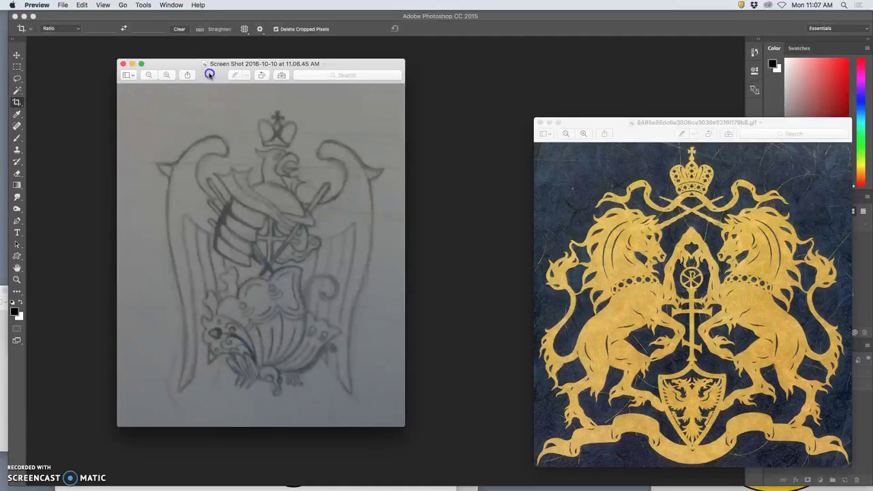
- Apply Auto Levels, raise Sharpness, and drag the white point left to darken the sketch lines
{"action": "left_click", "coordinate": [144, 6]}
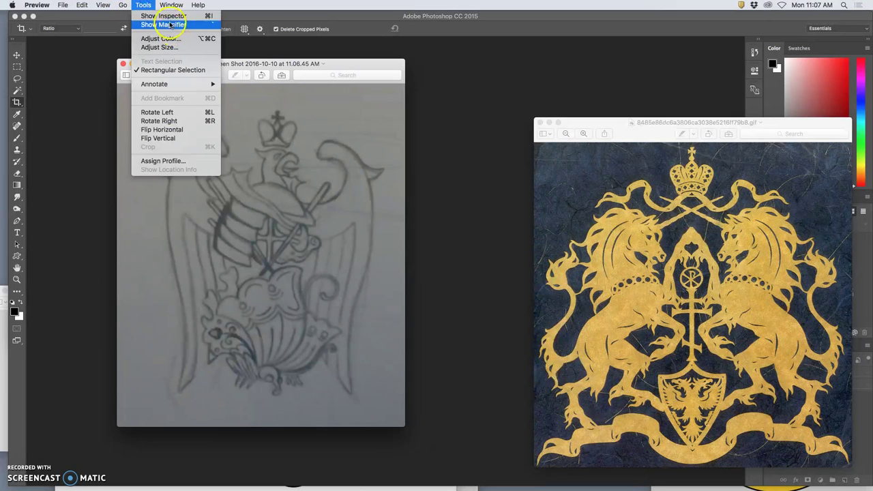
{"action": "left_click", "coordinate": [167, 39]}
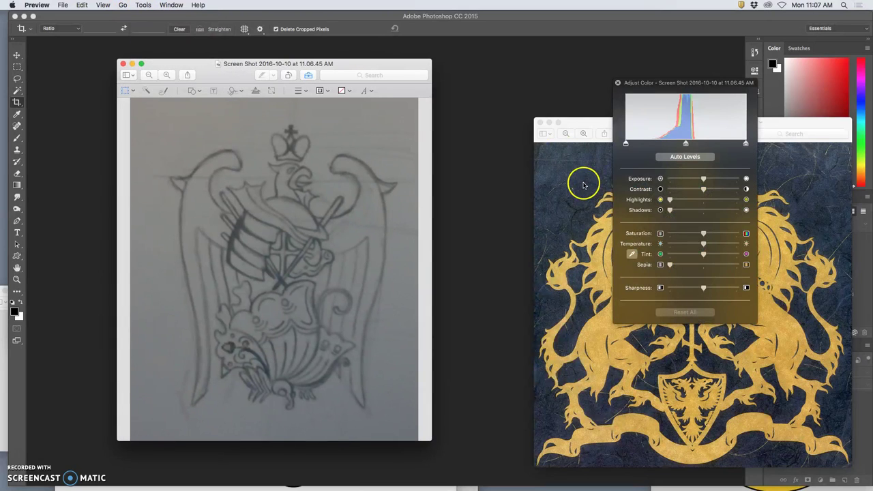
{"action": "left_click_drag", "start_coordinate": [381, 70], "coordinate": [395, 64]}
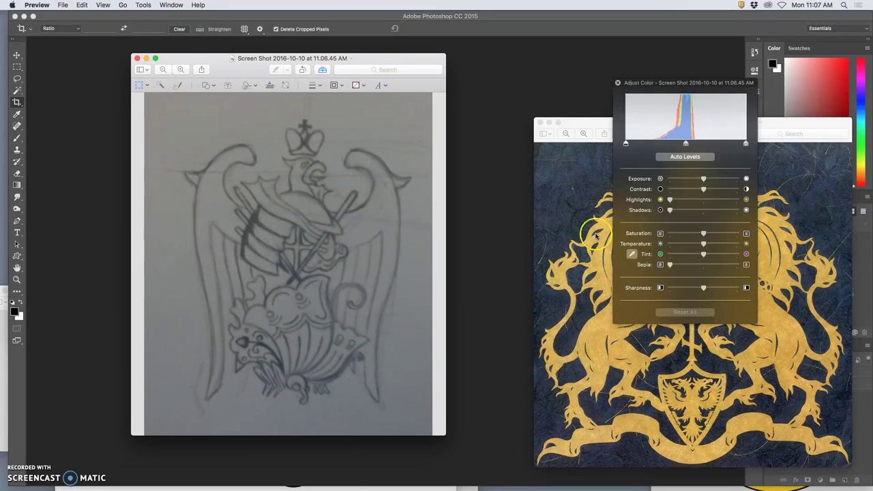
{"action": "key", "text": "F11"}
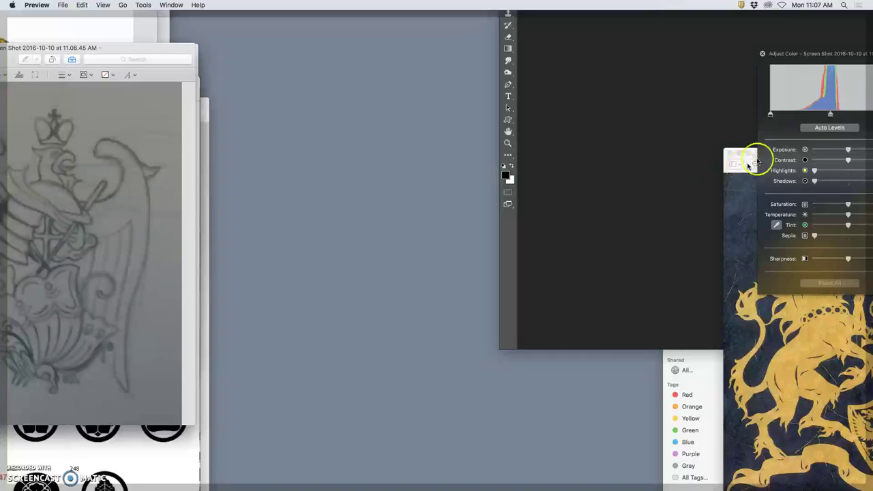
{"action": "key", "text": "F11"}
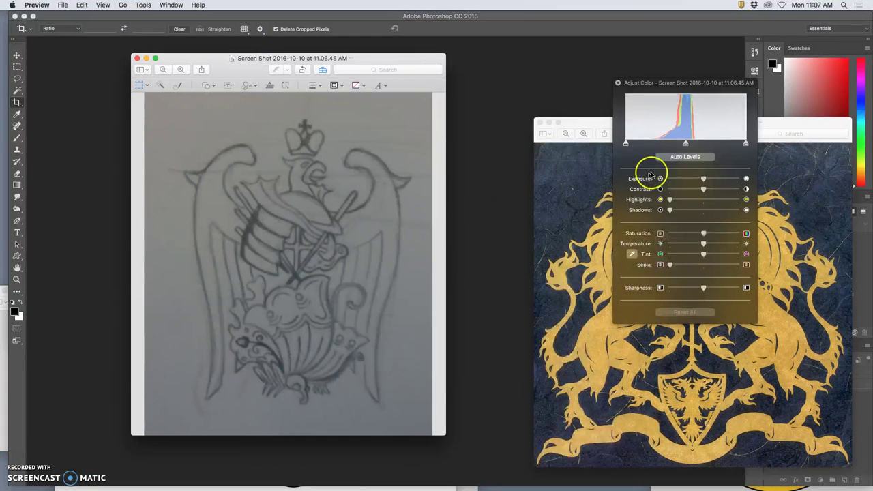
{"action": "left_click", "coordinate": [685, 157]}
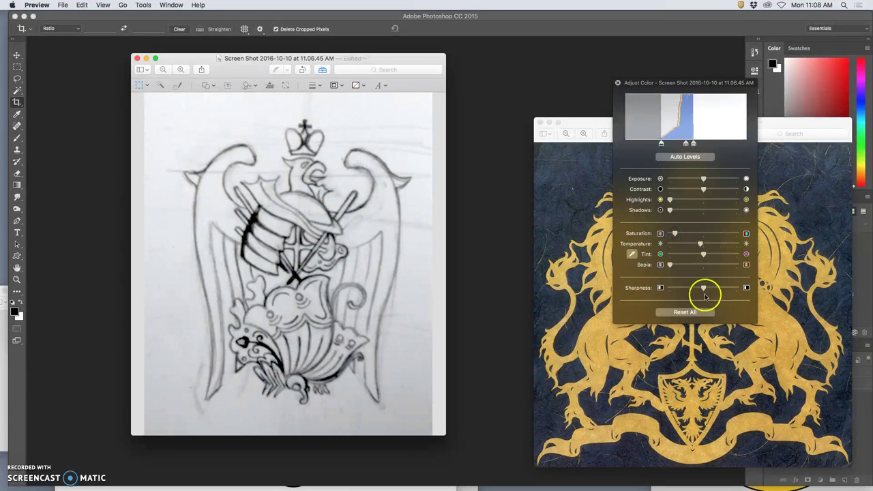
{"action": "left_click_drag", "start_coordinate": [705, 289], "coordinate": [730, 289]}
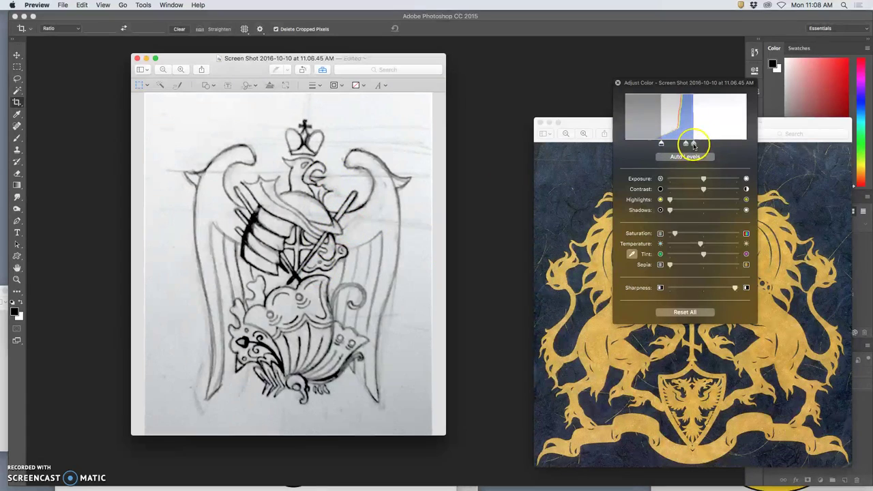
{"action": "left_click_drag", "start_coordinate": [694, 146], "coordinate": [687, 145]}
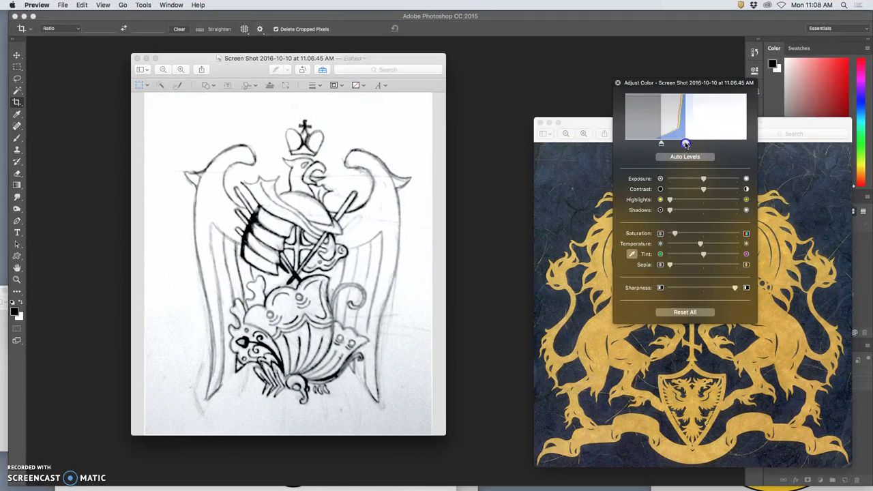
{"action": "left_click_drag", "start_coordinate": [687, 146], "coordinate": [680, 146]}
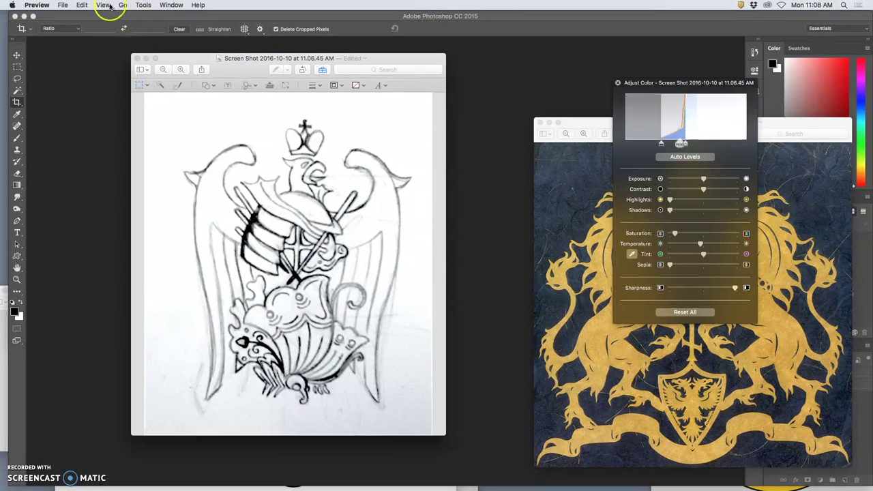
- Flip the sketch horizontally, then close it and the Adjust Color panel
{"action": "left_click", "coordinate": [142, 6]}
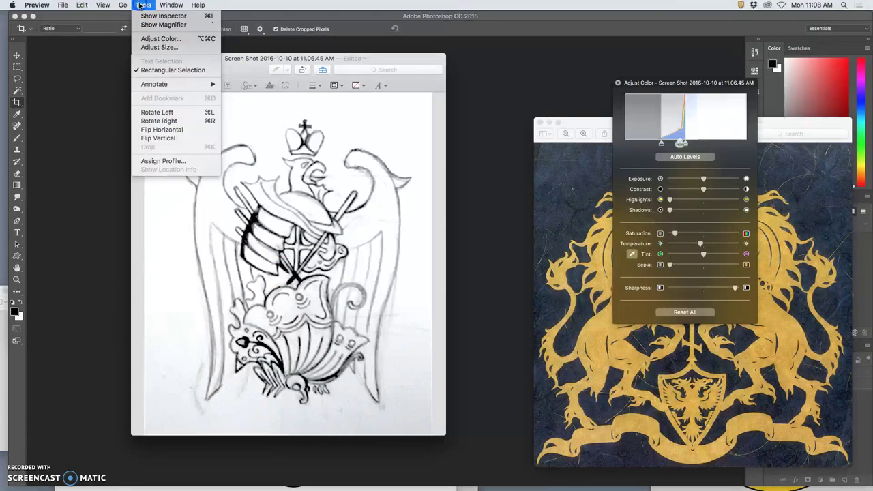
{"action": "left_click", "coordinate": [171, 130]}
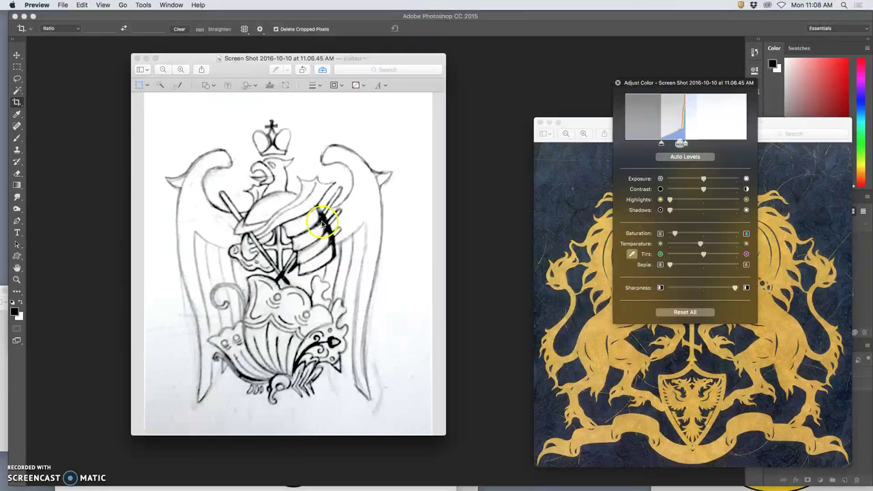
{"action": "left_click", "coordinate": [137, 59]}
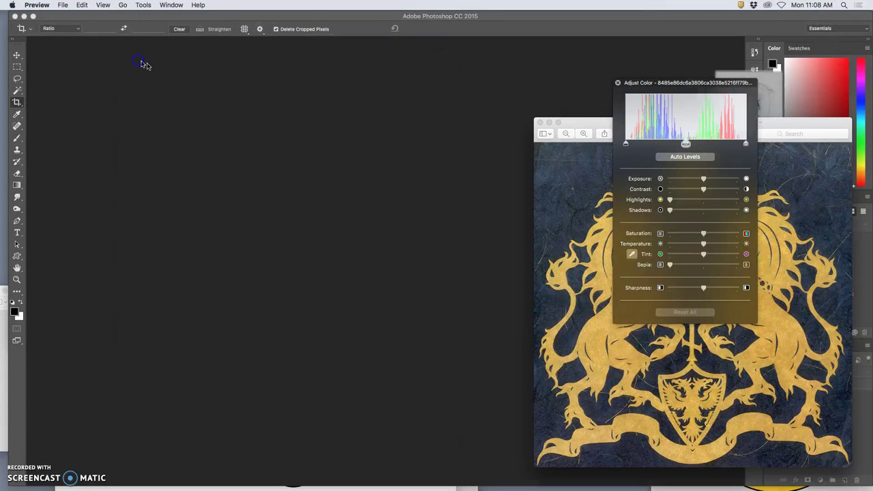
{"action": "left_click", "coordinate": [618, 83]}
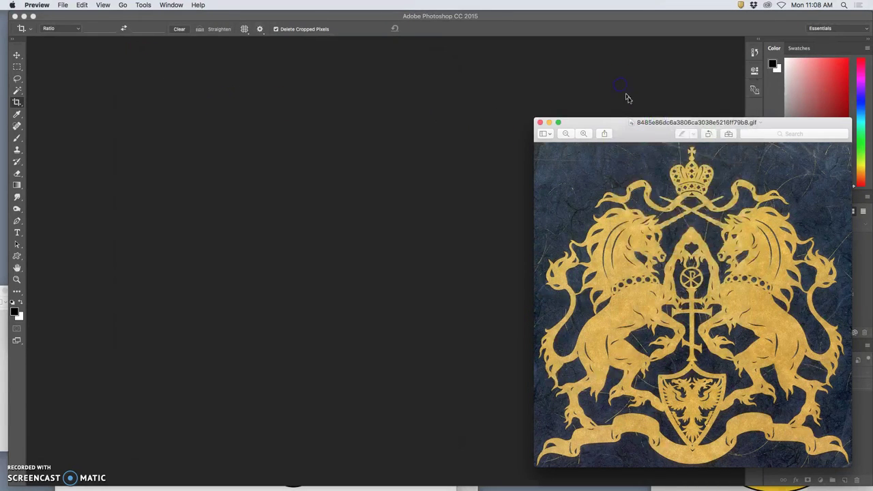
- Open the sketch screenshot in Photoshop CC 2015 via Open With
{"action": "key", "text": "F11"}
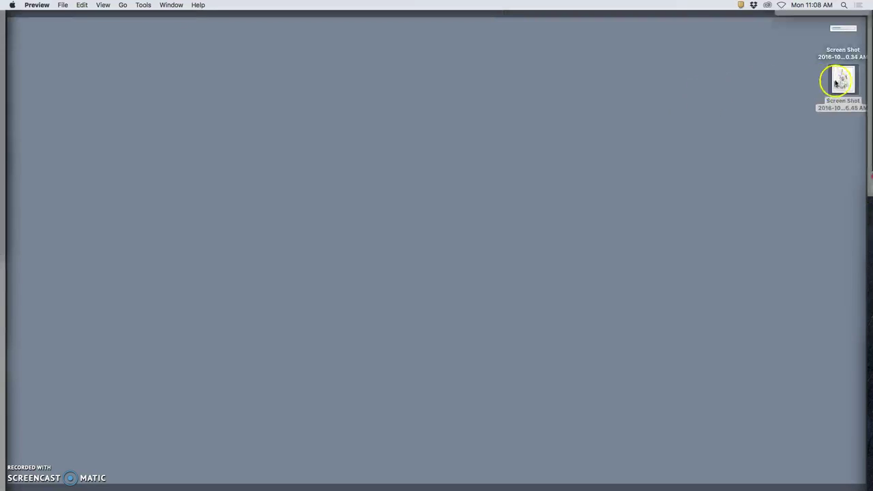
{"action": "right_click", "coordinate": [840, 80]}
{"action": "mouse_move", "coordinate": [818, 92]}
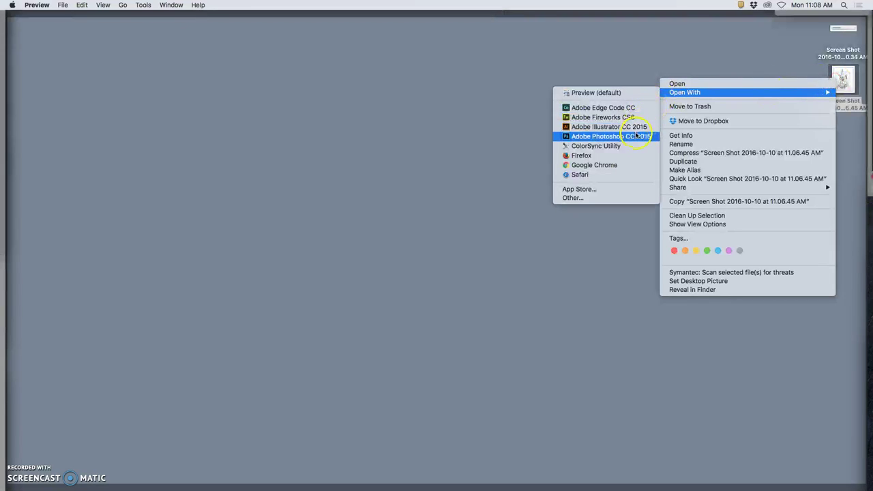
{"action": "left_click", "coordinate": [631, 134]}
{"action": "left_click", "coordinate": [495, 158]}
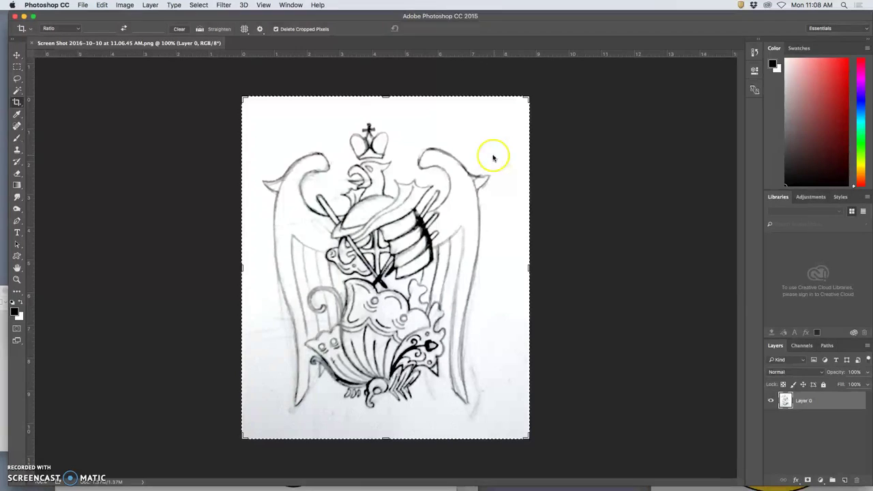
- Drag a vertical guide down the crest's centre and duplicate Layer 0
{"action": "left_click", "coordinate": [18, 56]}
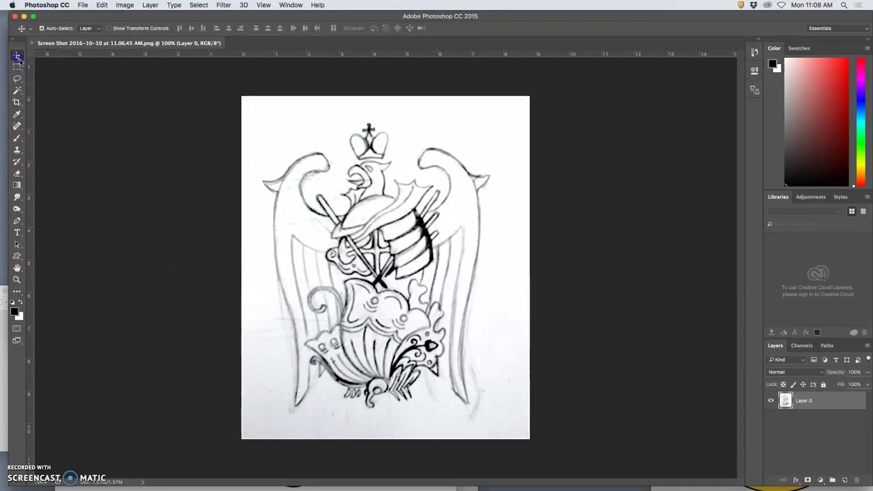
{"action": "left_click_drag", "start_coordinate": [30, 82], "coordinate": [378, 160]}
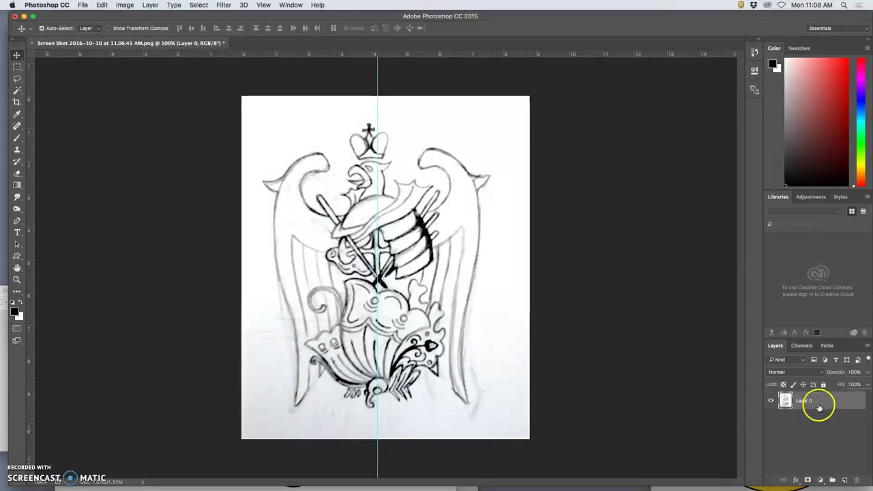
{"action": "key", "text": "super+j"}
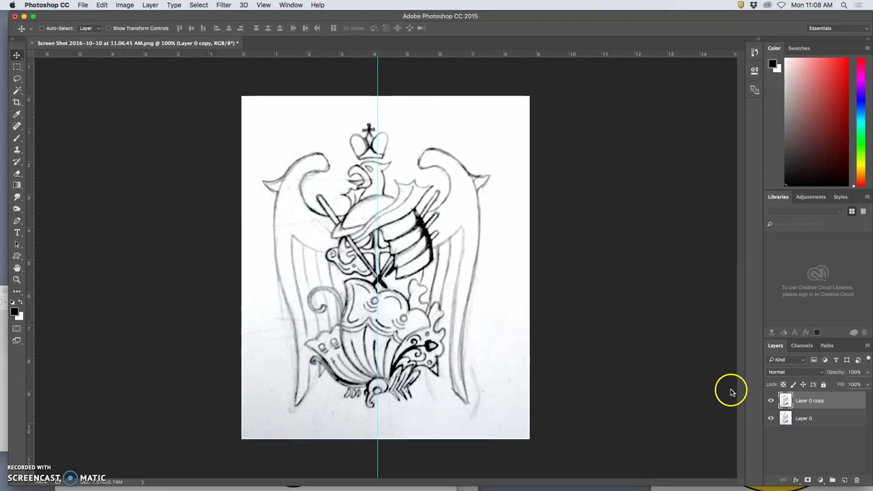
- Free Transform Layer 0 copy, rotating it about 2.83° to align with the centre guide
{"action": "key", "text": "super+t"}
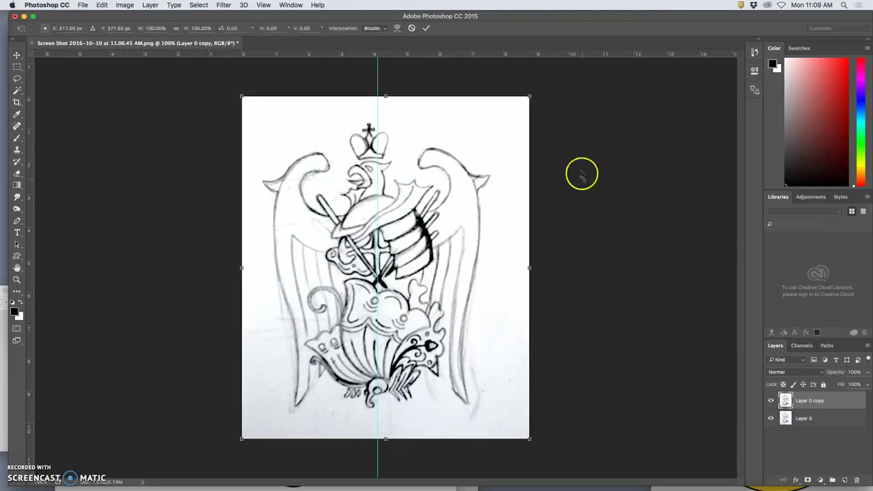
{"action": "left_click_drag", "start_coordinate": [540, 91], "coordinate": [548, 100]}
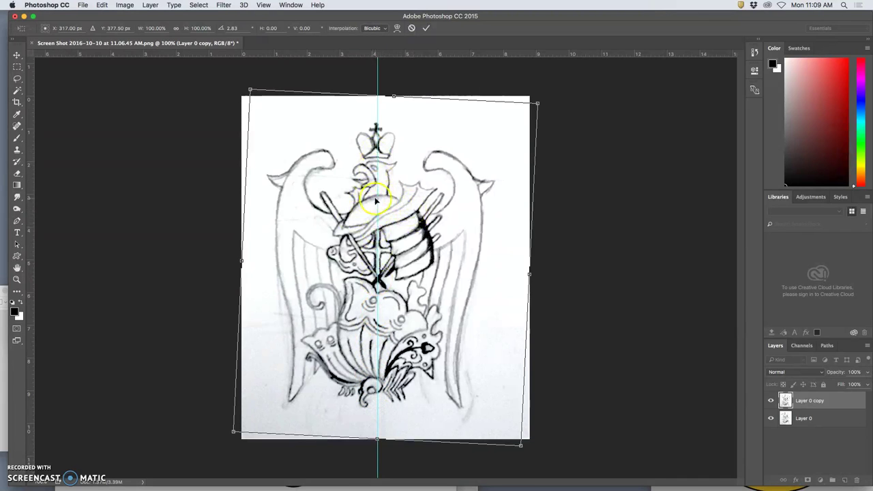
{"action": "double_click", "coordinate": [401, 167]}
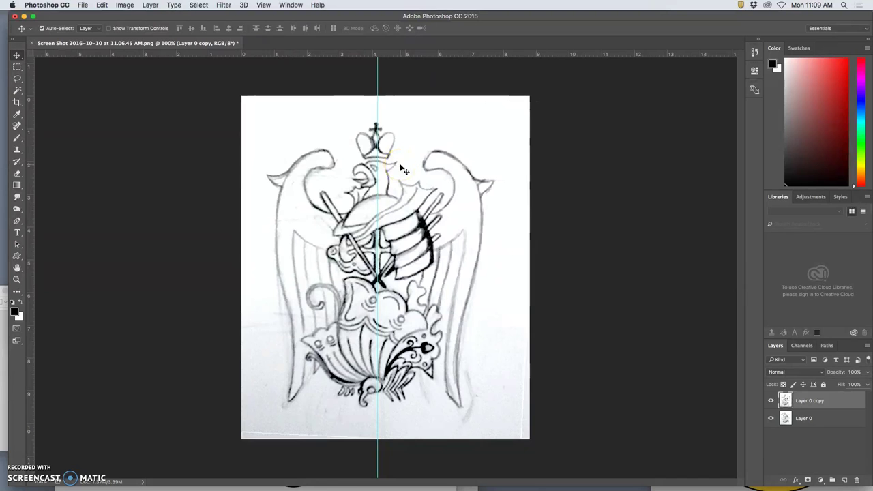
- Add five horizontal guides across the crest's top, wings and base
{"action": "left_click_drag", "start_coordinate": [425, 55], "coordinate": [430, 146]}
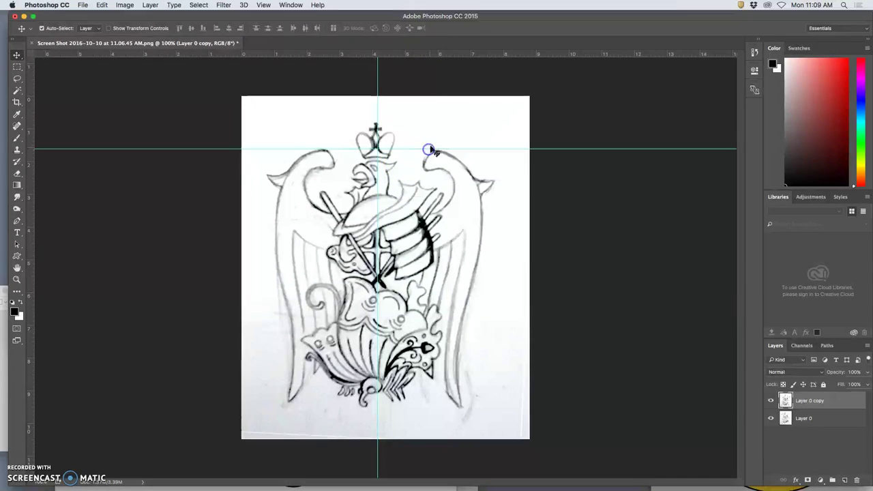
{"action": "left_click_drag", "start_coordinate": [424, 54], "coordinate": [425, 402]}
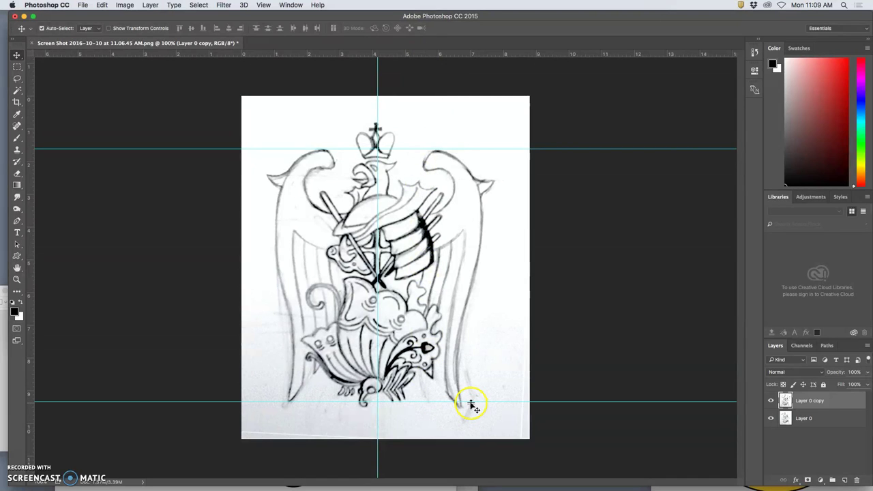
{"action": "left_click_drag", "start_coordinate": [415, 56], "coordinate": [420, 174]}
{"action": "left_click_drag", "start_coordinate": [419, 56], "coordinate": [427, 189]}
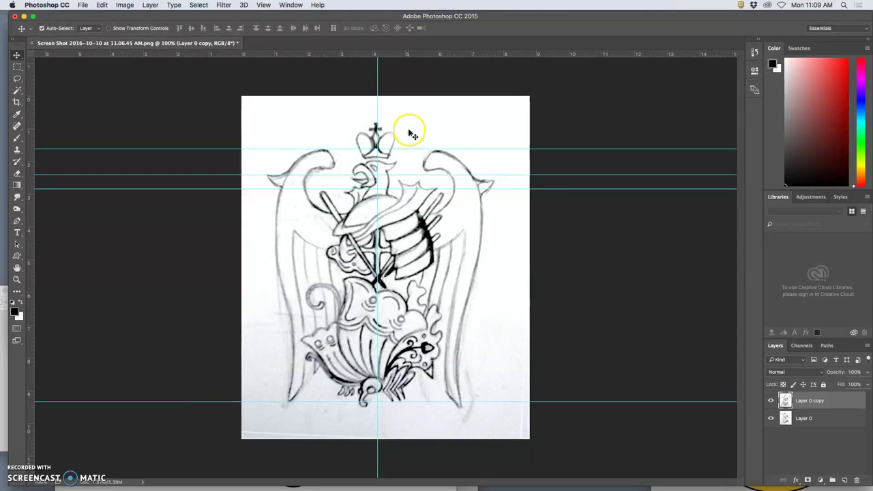
{"action": "left_click_drag", "start_coordinate": [402, 56], "coordinate": [406, 213]}
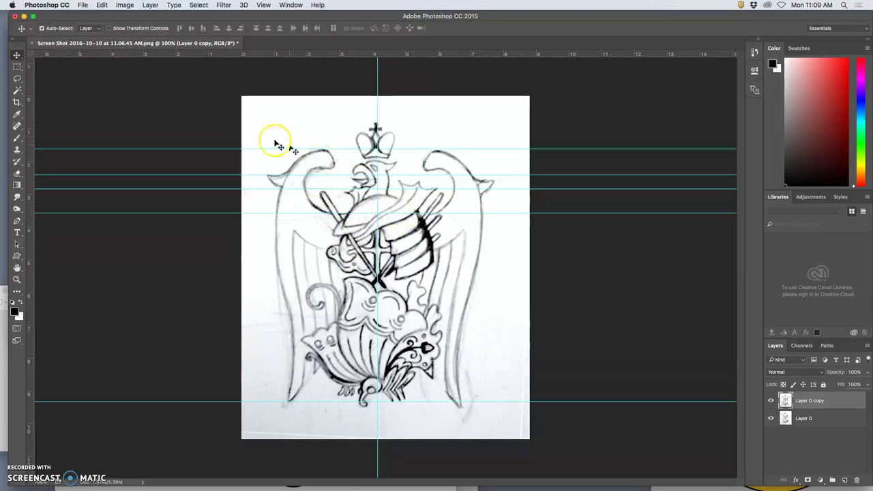
- Add vertical guides along the left and right wings, nudging the right one slightly left
{"action": "left_click_drag", "start_coordinate": [31, 125], "coordinate": [305, 154]}
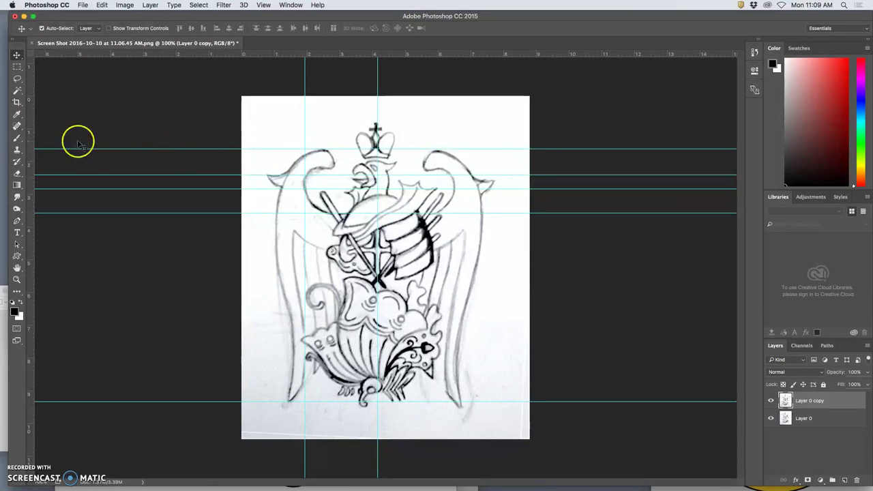
{"action": "left_click_drag", "start_coordinate": [33, 140], "coordinate": [454, 187]}
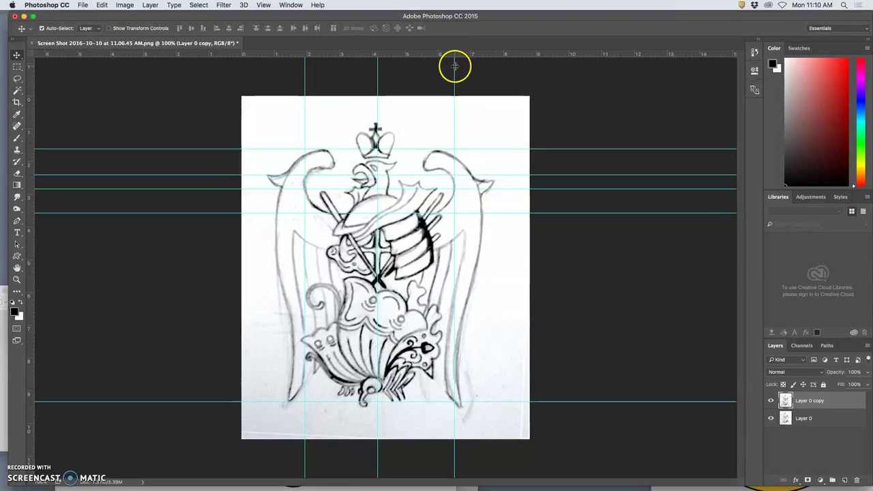
{"action": "left_click_drag", "start_coordinate": [454, 66], "coordinate": [450, 66]}
{"action": "mouse_move", "coordinate": [425, 484]}
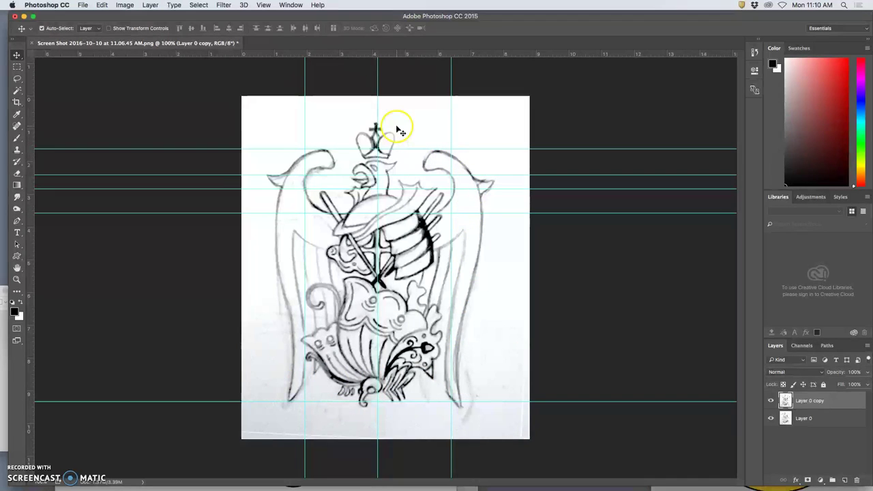
- Duplicate the sketch layer into Layer 0 copy 2 and set Free Transform to Skew
{"action": "key", "text": "super"}
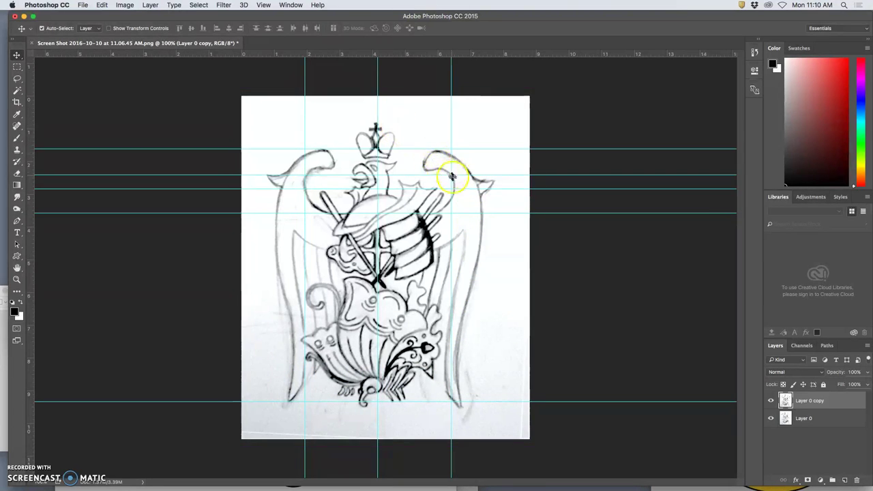
{"action": "key", "text": "super+j"}
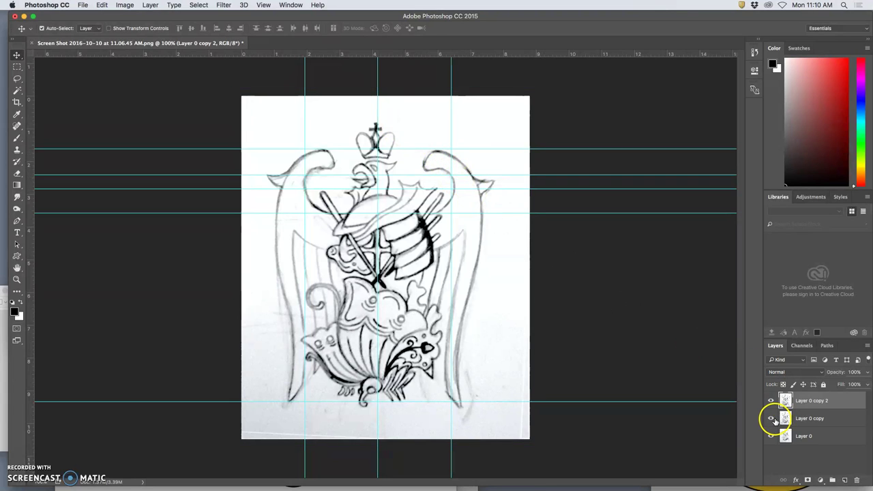
{"action": "left_click", "coordinate": [771, 419]}
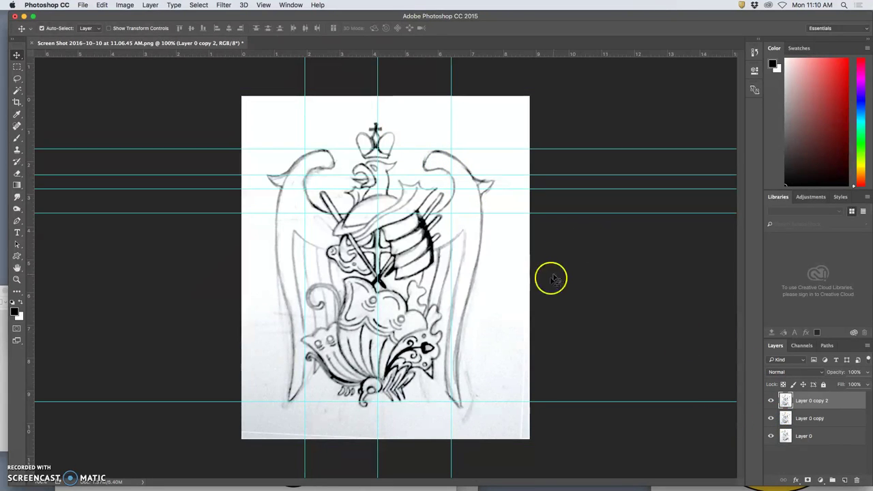
{"action": "key", "text": "super+t"}
{"action": "right_click", "coordinate": [498, 231]}
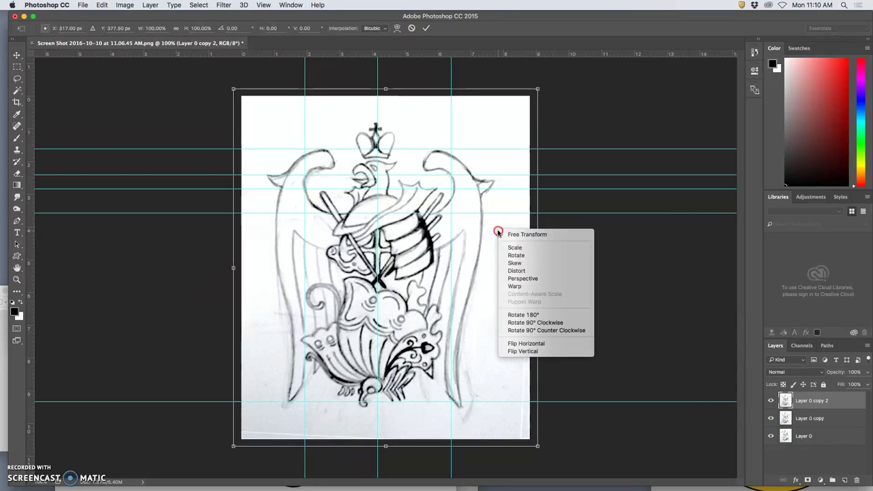
{"action": "left_click", "coordinate": [520, 263]}
- Skew the corner handles to straighten the sketch, reaching 103.26% width and 3.21° skew
{"action": "left_click", "coordinate": [538, 89]}
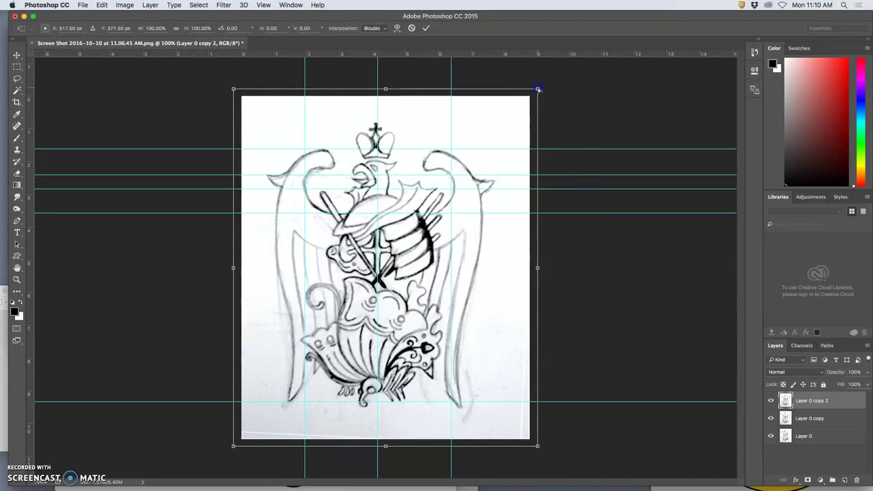
{"action": "left_click_drag", "start_coordinate": [537, 89], "coordinate": [533, 88]}
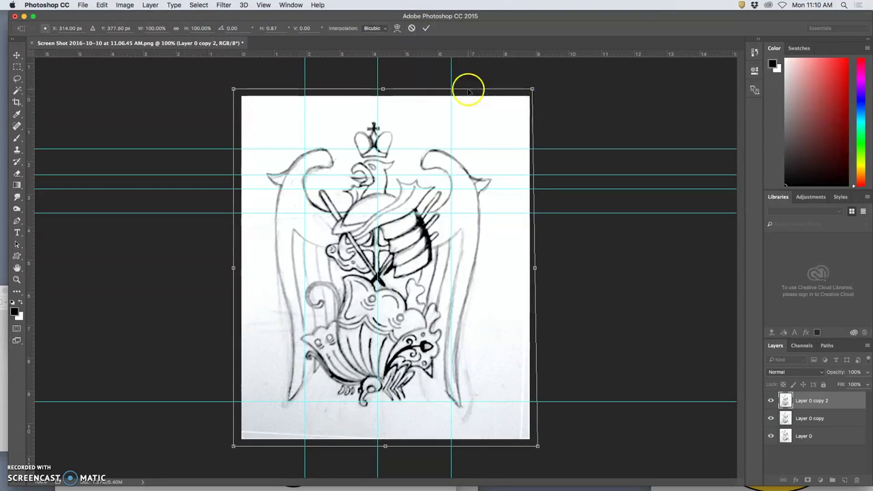
{"action": "left_click_drag", "start_coordinate": [234, 89], "coordinate": [240, 95]}
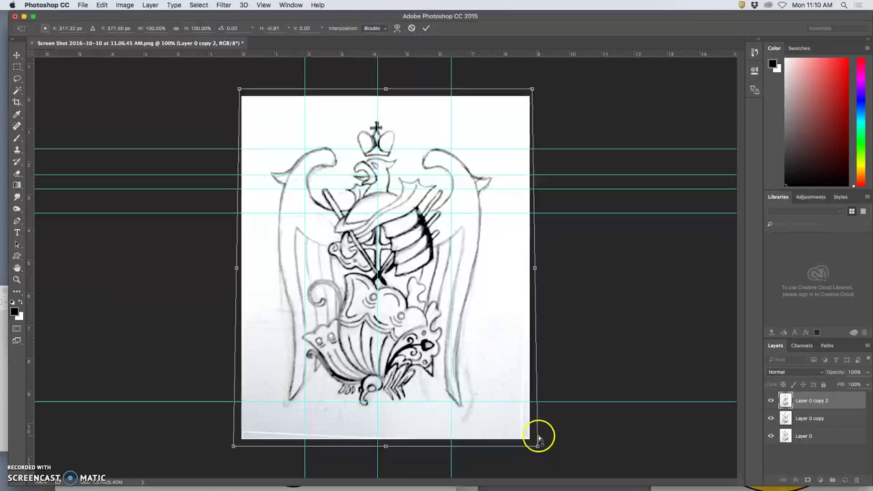
{"action": "left_click_drag", "start_coordinate": [538, 446], "coordinate": [548, 441]}
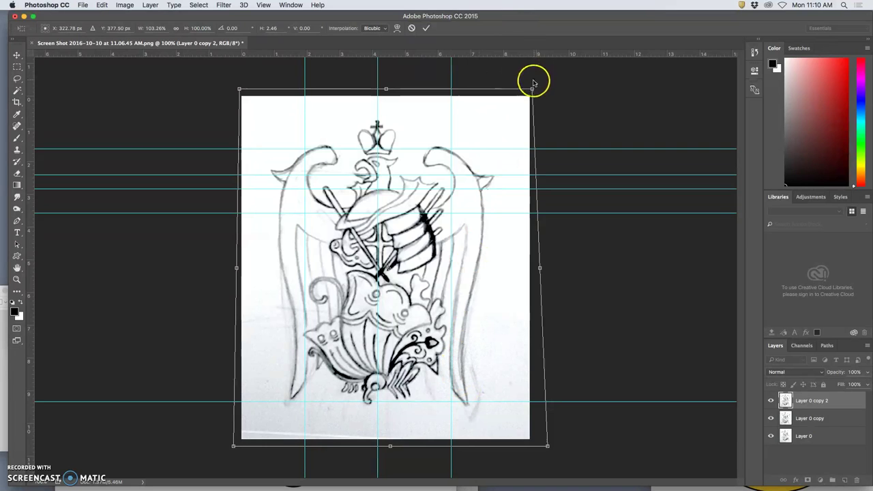
{"action": "left_click_drag", "start_coordinate": [532, 88], "coordinate": [527, 87]}
{"action": "left_click_drag", "start_coordinate": [238, 88], "coordinate": [244, 93]}
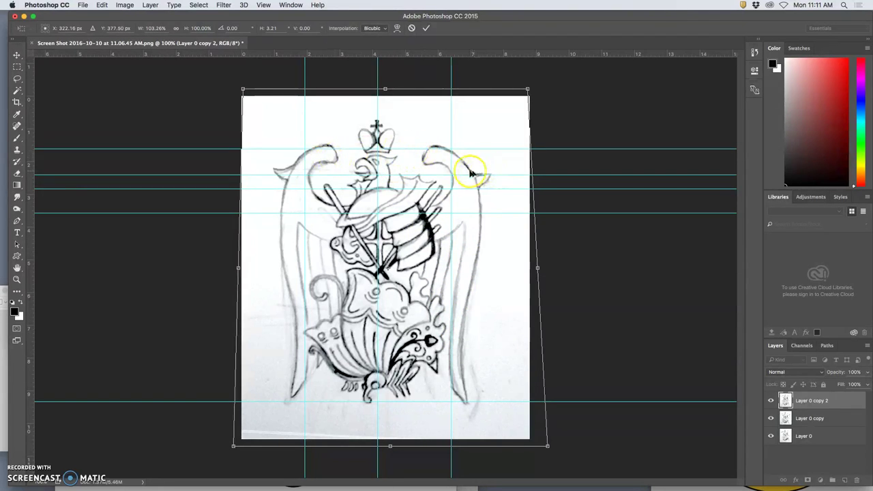
- Apply the skew, then lasso the left wing and copy it onto a new layer
{"action": "key", "text": "Return"}
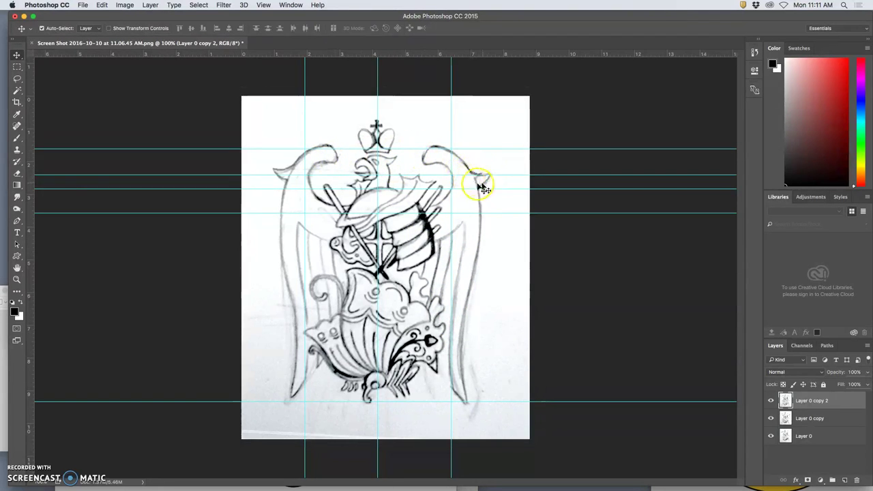
{"action": "left_click", "coordinate": [17, 79]}
{"action": "left_click_drag", "start_coordinate": [334, 129], "coordinate": [277, 145]}
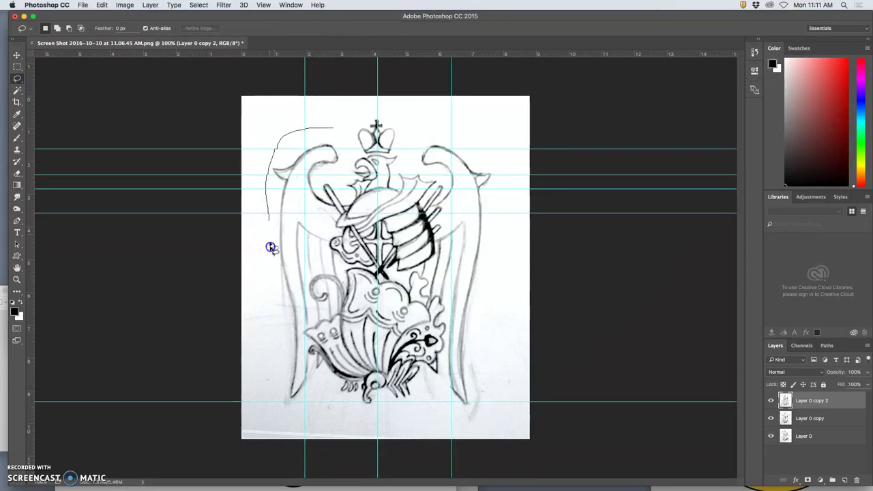
{"action": "mouse_move", "coordinate": [270, 247]}
{"action": "left_mouse_down"}
{"action": "mouse_move", "coordinate": [288, 410]}
{"action": "mouse_move", "coordinate": [304, 413]}
{"action": "mouse_move", "coordinate": [309, 403]}
{"action": "mouse_move", "coordinate": [305, 349]}
{"action": "left_mouse_up"}
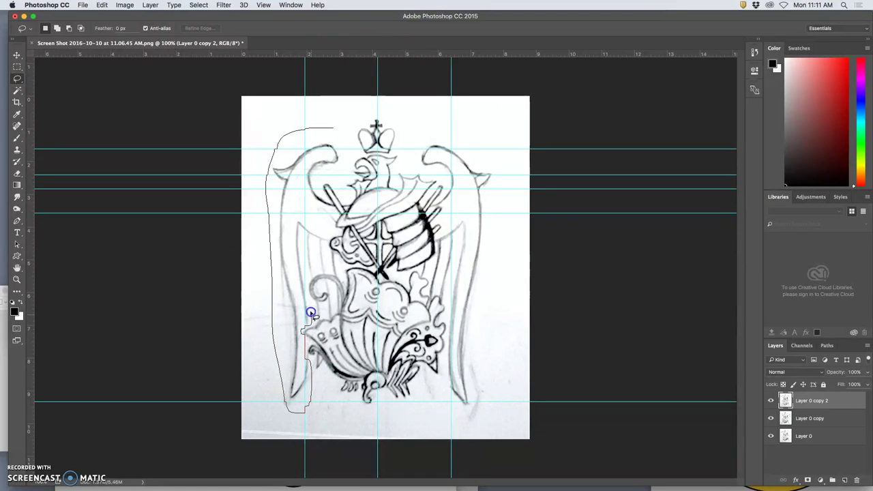
{"action": "left_click_drag", "start_coordinate": [307, 289], "coordinate": [305, 243]}
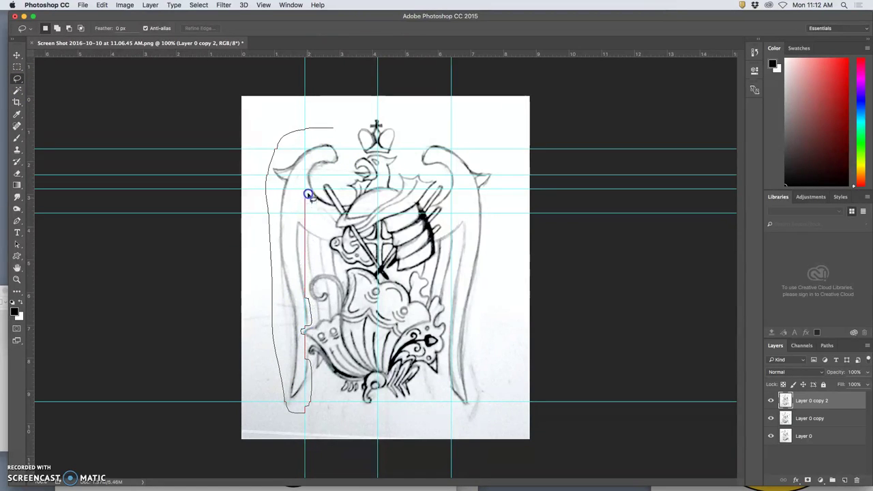
{"action": "mouse_move", "coordinate": [315, 180]}
{"action": "left_mouse_down"}
{"action": "mouse_move", "coordinate": [346, 165]}
{"action": "mouse_move", "coordinate": [341, 133]}
{"action": "left_mouse_up"}
{"action": "key", "text": "super+j"}
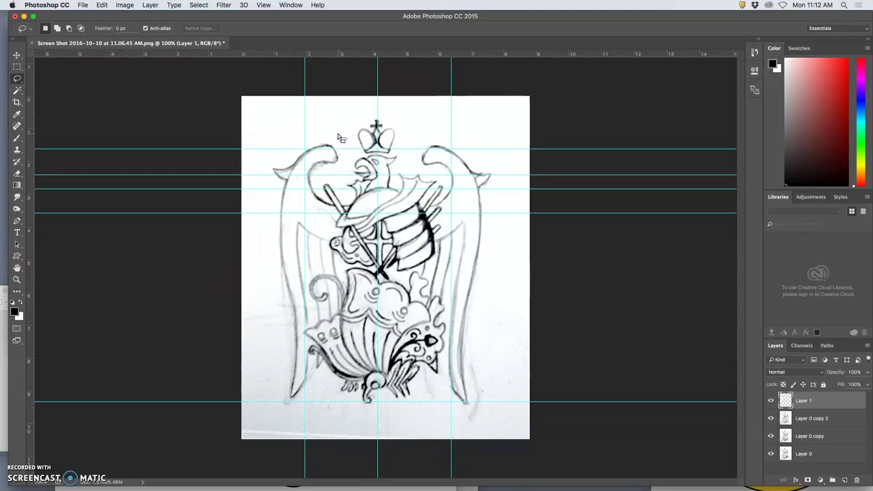
- Flip the copied wing horizontally and position it over the right wing
{"action": "key", "text": "super+t"}
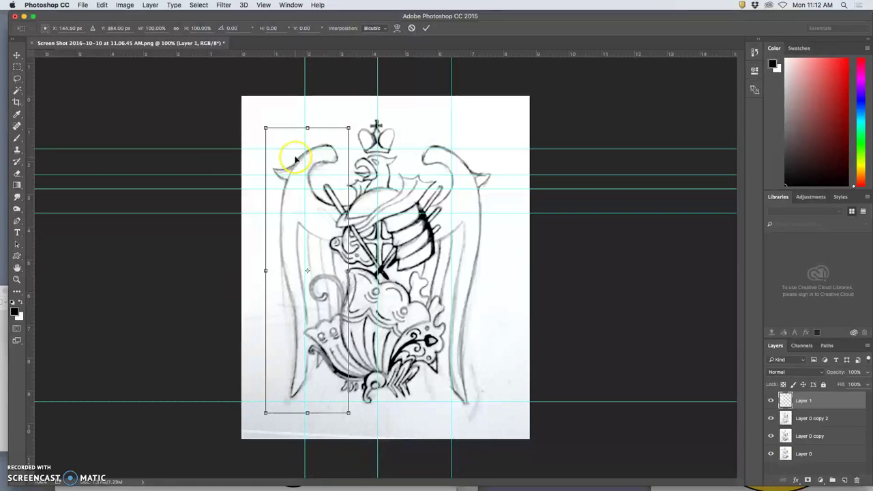
{"action": "right_click", "coordinate": [295, 159]}
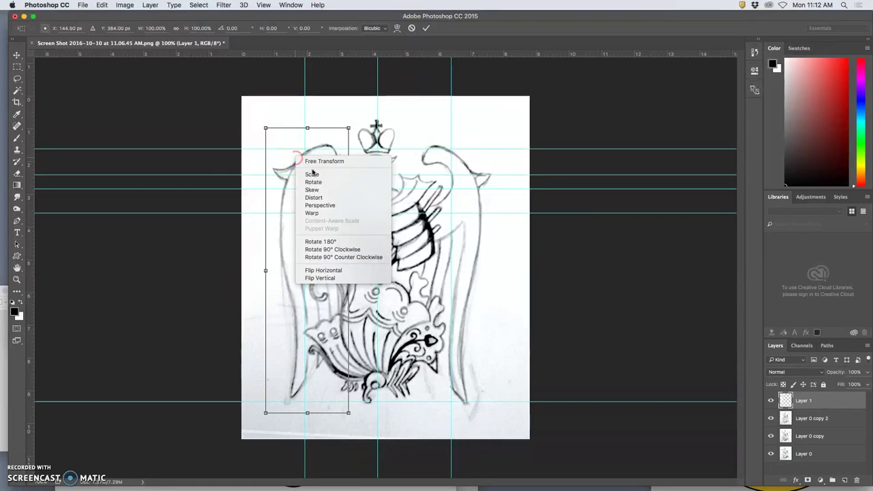
{"action": "left_click", "coordinate": [323, 270]}
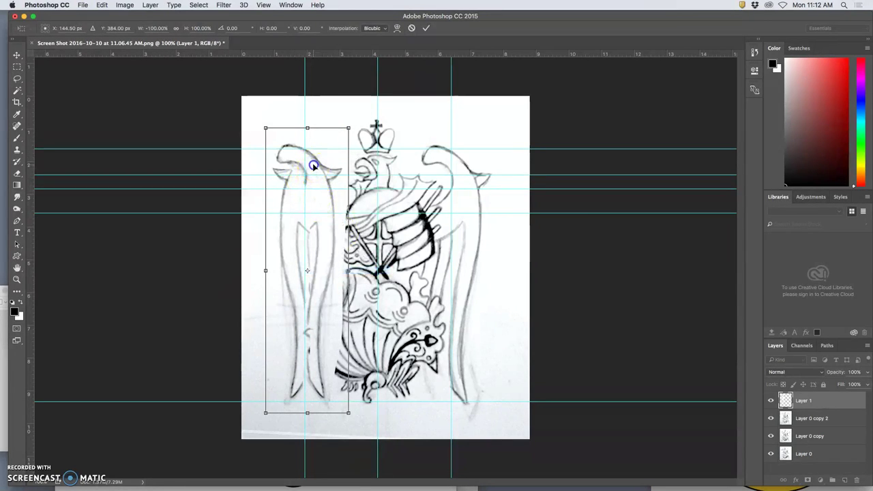
{"action": "left_click_drag", "start_coordinate": [312, 165], "coordinate": [454, 177]}
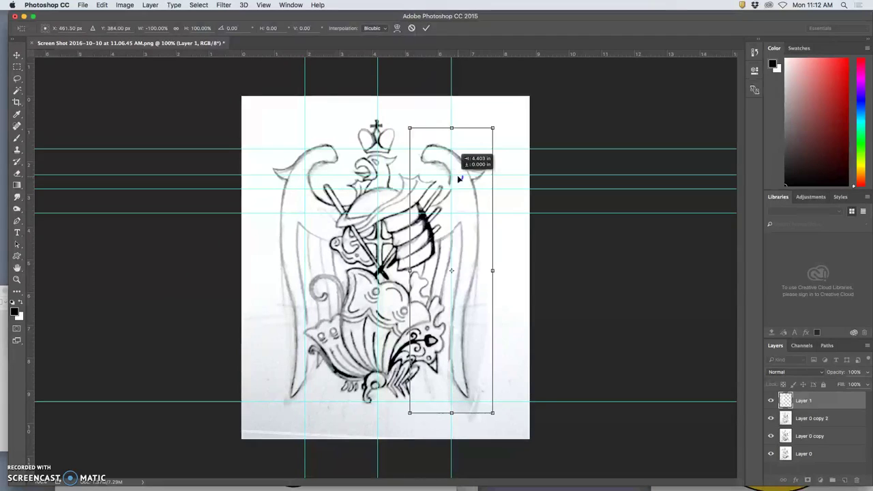
{"action": "left_click_drag", "start_coordinate": [460, 178], "coordinate": [458, 178]}
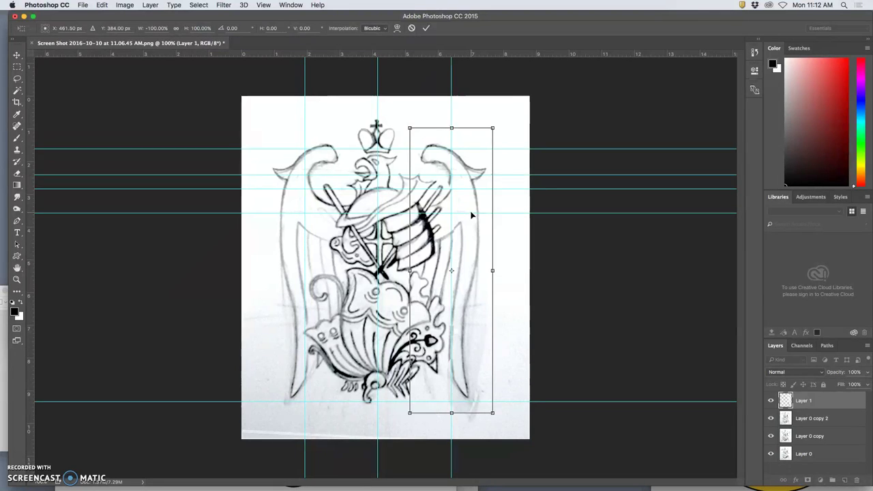
{"action": "key", "text": "Return"}
- Lasso an area on the right side and merge all visible layers into a new Layer 2
{"action": "key", "text": "l"}
{"action": "left_click", "coordinate": [483, 181]}
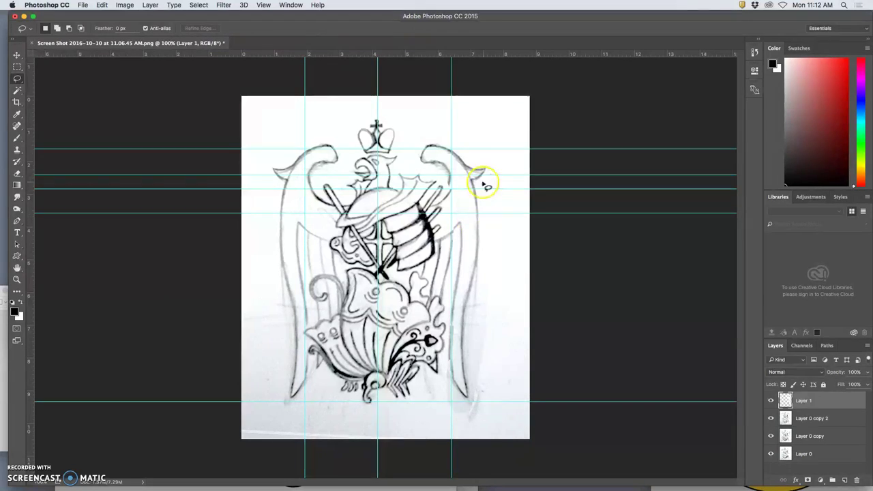
{"action": "left_click", "coordinate": [399, 171]}
{"action": "left_click", "coordinate": [455, 191]}
{"action": "left_click", "coordinate": [451, 224]}
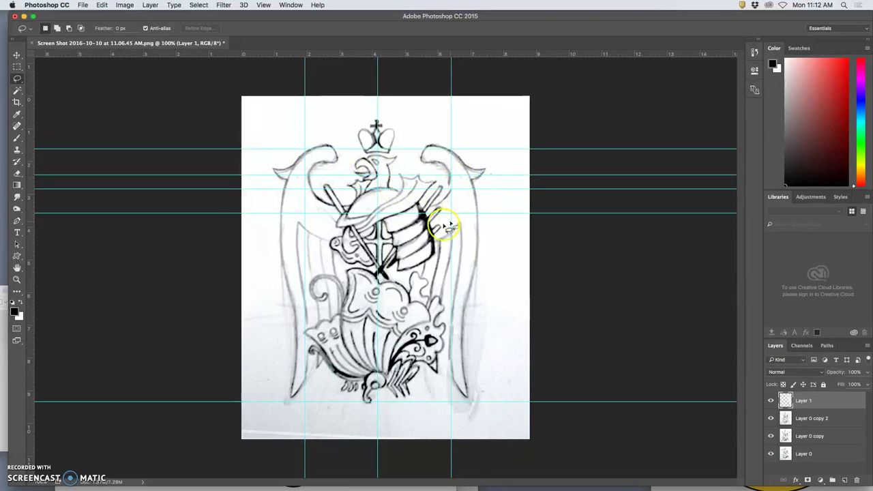
{"action": "left_click", "coordinate": [426, 337]}
{"action": "left_click", "coordinate": [401, 334]}
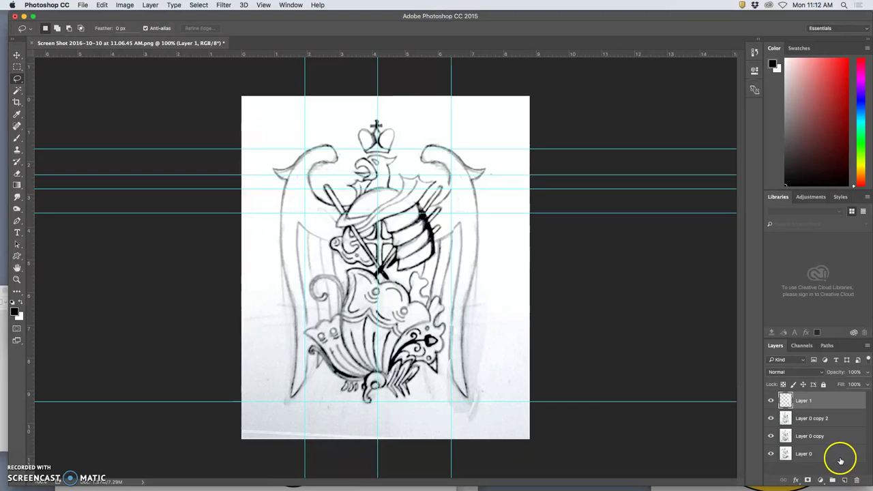
{"action": "left_click", "coordinate": [150, 5]}
{"action": "left_click", "coordinate": [207, 339]}
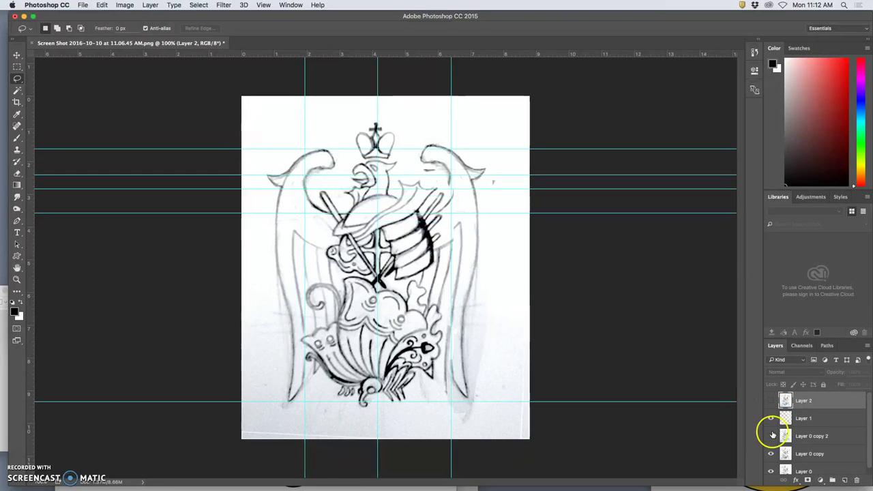
- Hide the upper layers to compare with the original, then show both Layer 0 copies again
{"action": "left_click", "coordinate": [770, 435]}
{"action": "left_click", "coordinate": [770, 435]}
{"action": "left_click", "coordinate": [769, 418]}
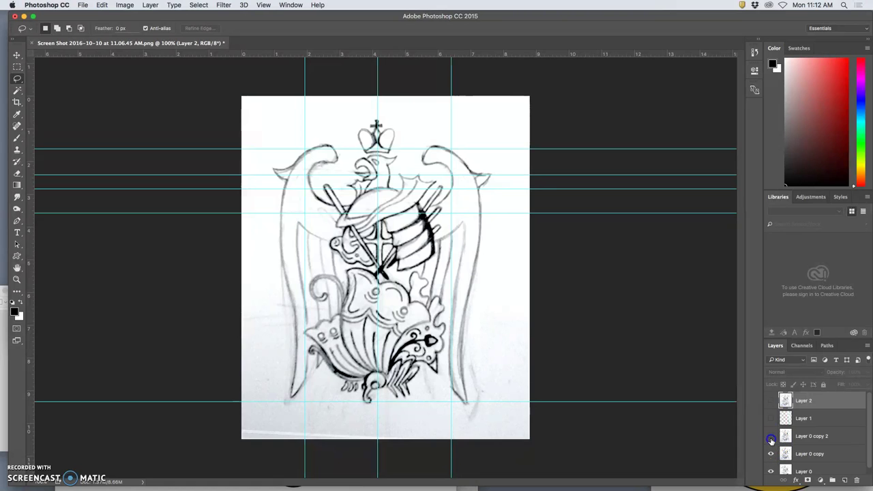
{"action": "left_click", "coordinate": [771, 436]}
{"action": "left_click", "coordinate": [771, 453]}
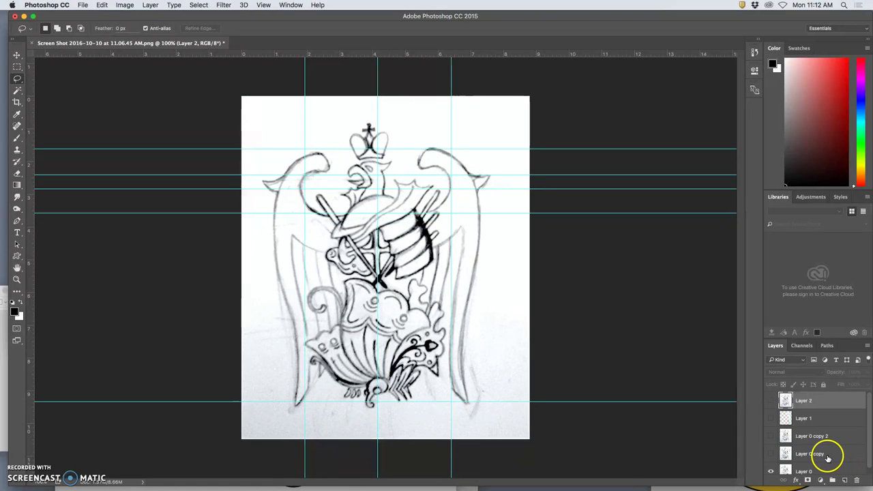
{"action": "scroll", "coordinate": [825, 456], "scroll_direction": "down", "scroll_amount": 1}
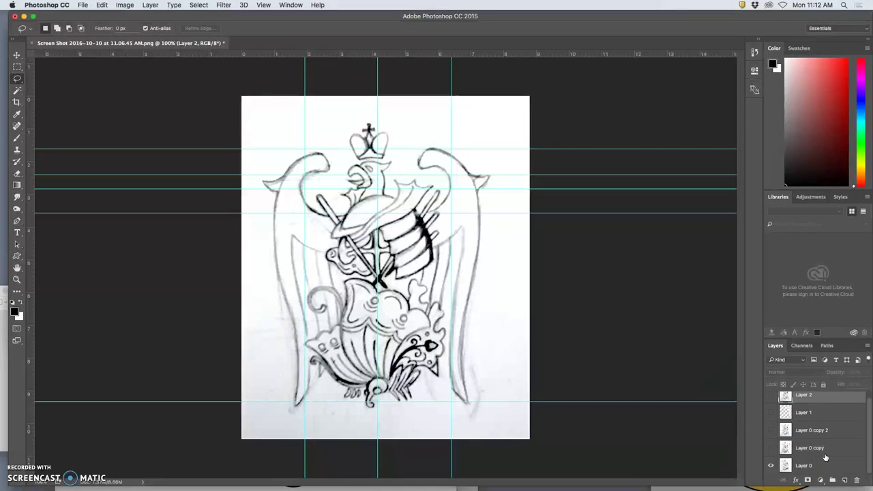
{"action": "left_click", "coordinate": [770, 448]}
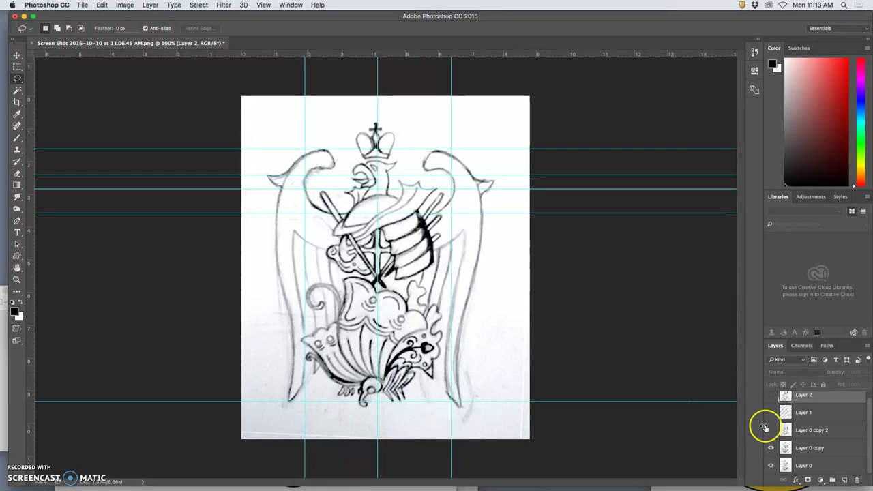
{"action": "left_click", "coordinate": [772, 430]}
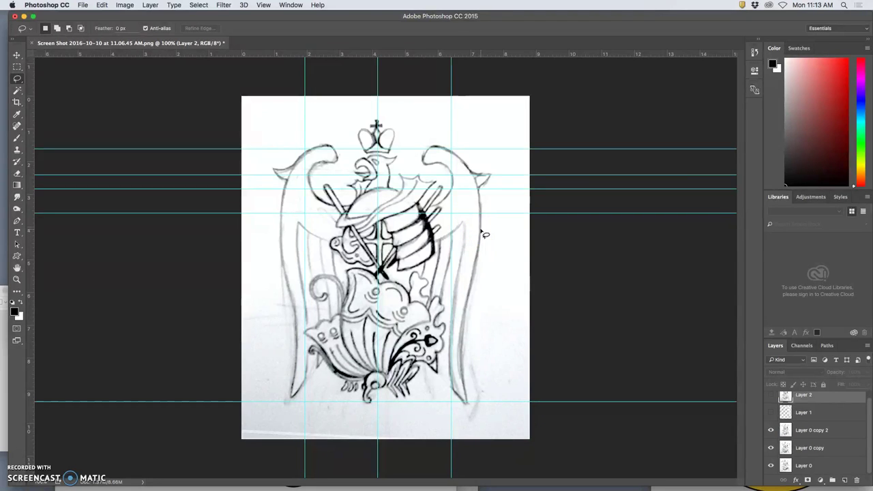
- Toggle Layer 1 repeatedly to compare the right wing, then make Layer 2 visible again
{"action": "left_click", "coordinate": [771, 413]}
{"action": "left_click", "coordinate": [771, 413]}
{"action": "left_click", "coordinate": [771, 412]}
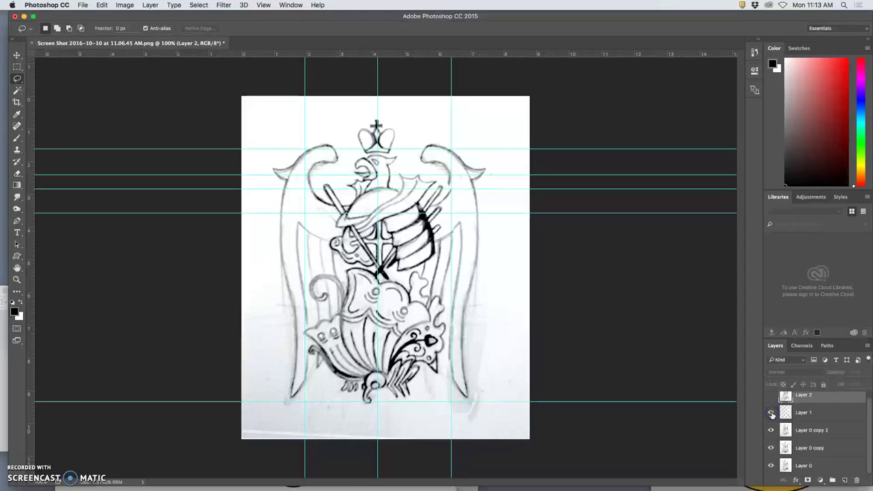
{"action": "left_click", "coordinate": [771, 413]}
{"action": "left_click", "coordinate": [772, 412]}
{"action": "left_click", "coordinate": [772, 413]}
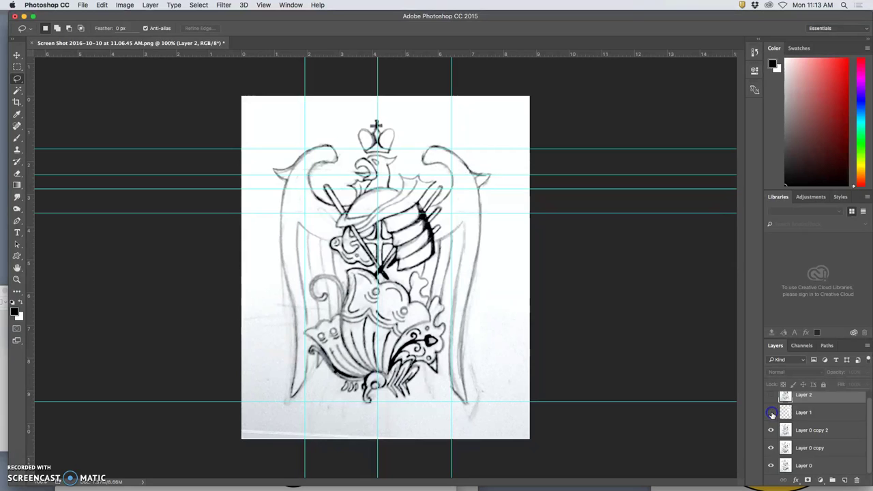
{"action": "left_click", "coordinate": [772, 415]}
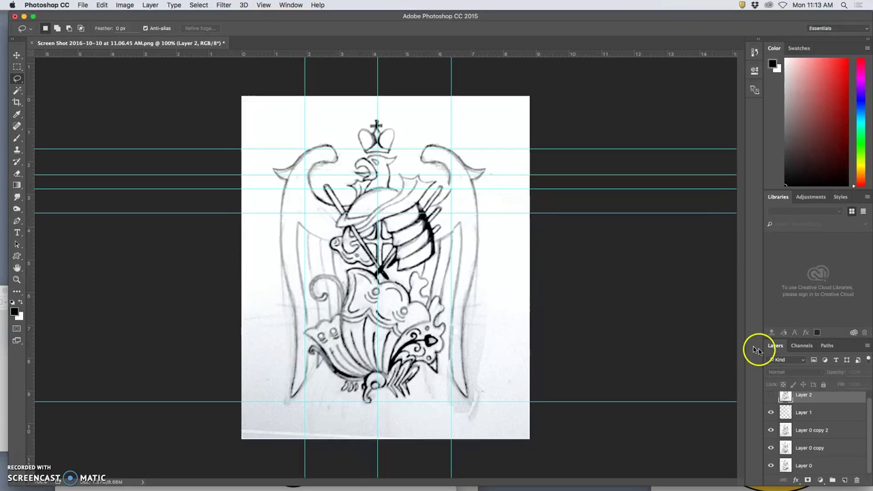
{"action": "left_click", "coordinate": [771, 395]}
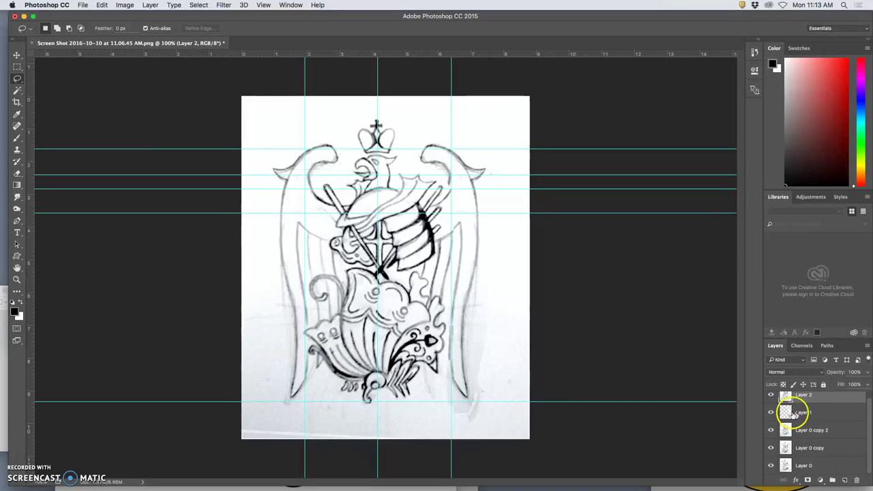
{"action": "scroll", "coordinate": [801, 413], "scroll_direction": "up", "scroll_amount": 1}
{"action": "left_click", "coordinate": [815, 406]}
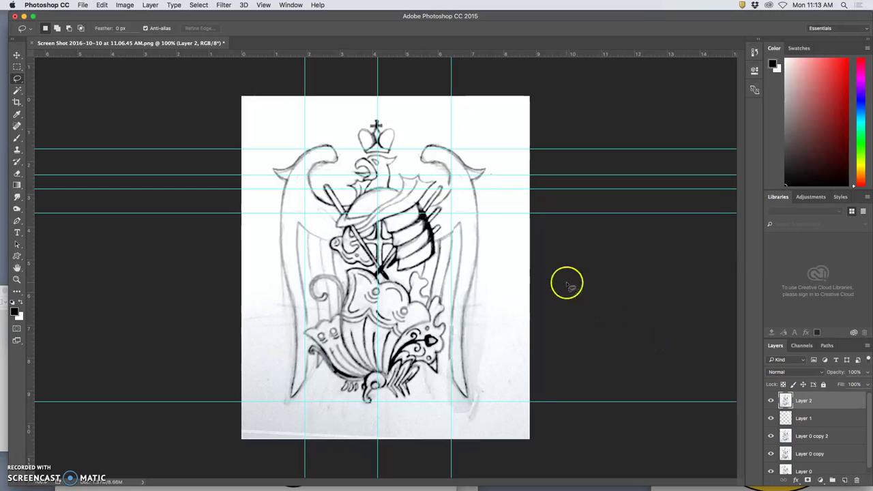
- Hide the grid and guides, and pull the Levels white point in to brighten the paper
{"action": "key", "text": "super+apostrophe"}
{"action": "key", "text": "super+apostrophe"}
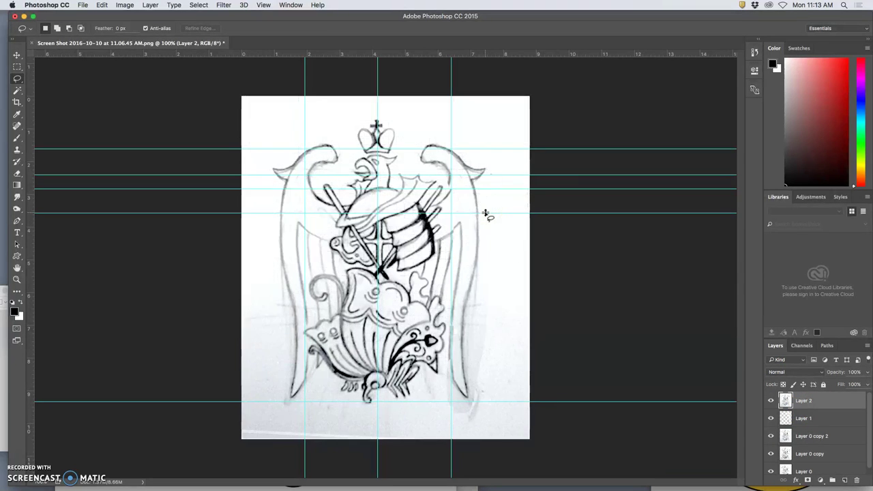
{"action": "key", "text": "super+semicolon"}
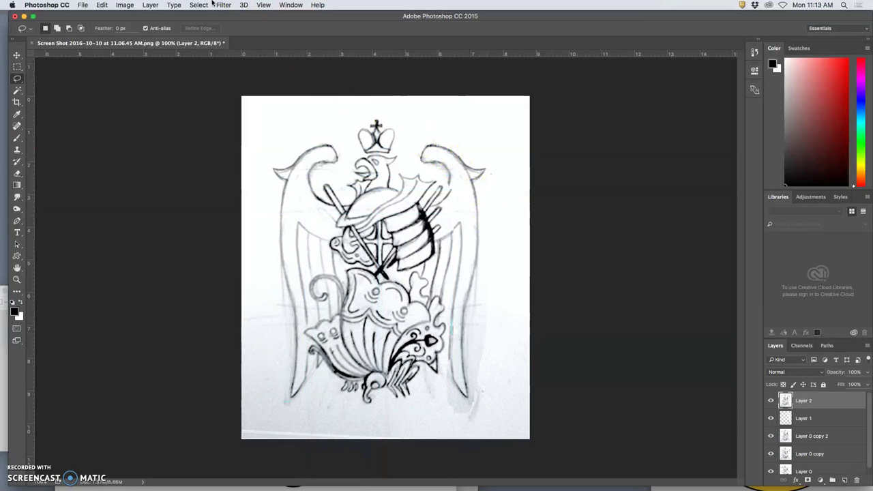
{"action": "left_click", "coordinate": [124, 5]}
{"action": "mouse_move", "coordinate": [143, 29]}
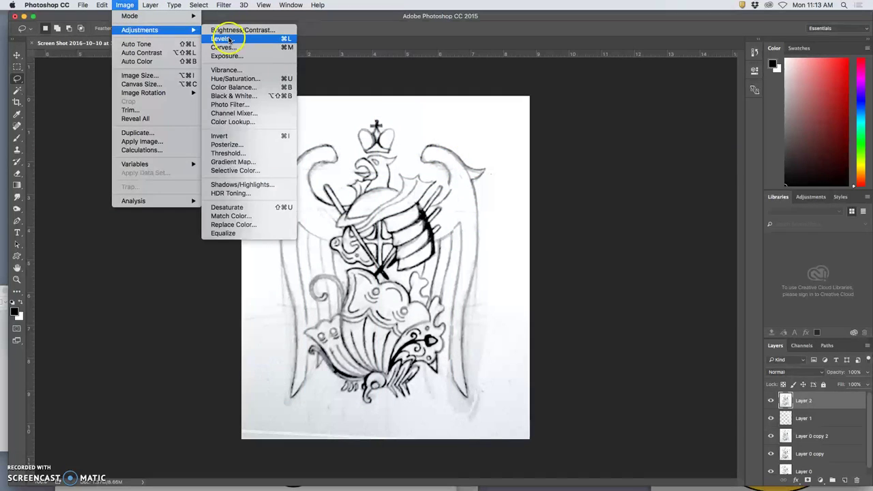
{"action": "key", "text": "super+l"}
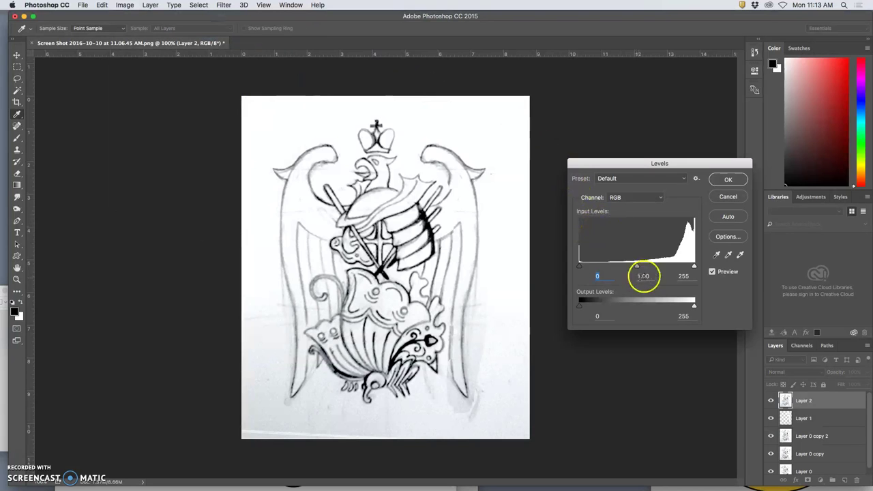
{"action": "left_click_drag", "start_coordinate": [693, 266], "coordinate": [681, 266]}
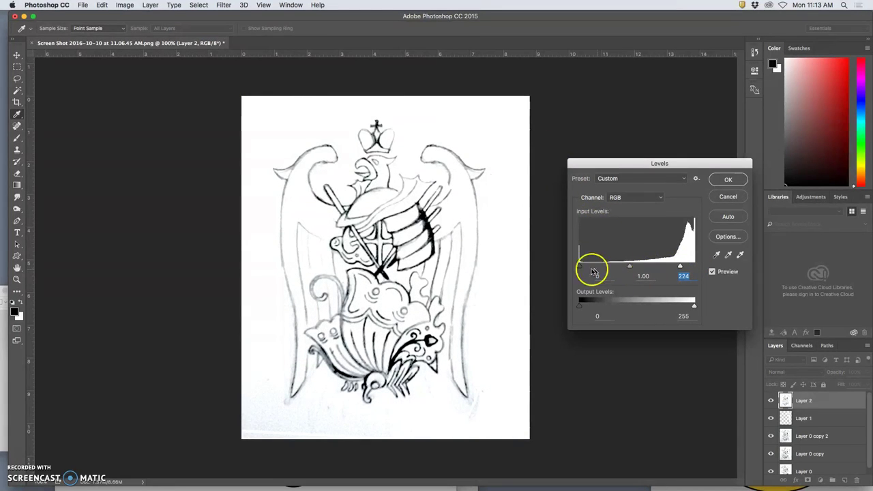
{"action": "left_click", "coordinate": [585, 271]}
- Settle the Levels at gamma 0.92 and input white 222, and apply it
{"action": "left_click_drag", "start_coordinate": [634, 272], "coordinate": [689, 271]}
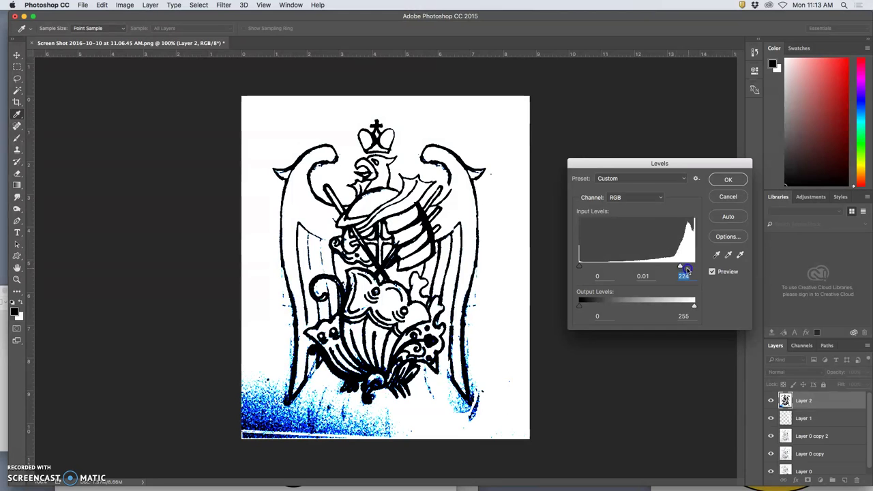
{"action": "left_click_drag", "start_coordinate": [679, 269], "coordinate": [633, 266]}
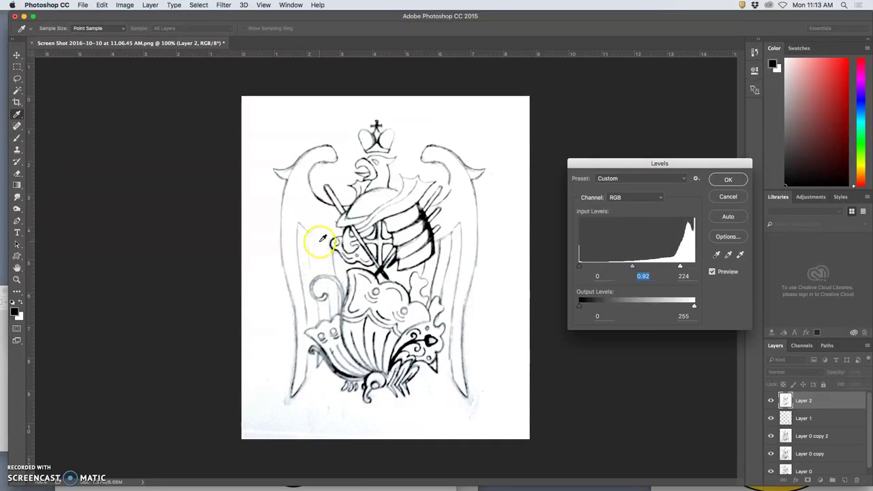
{"action": "left_click_drag", "start_coordinate": [680, 266], "coordinate": [635, 267]}
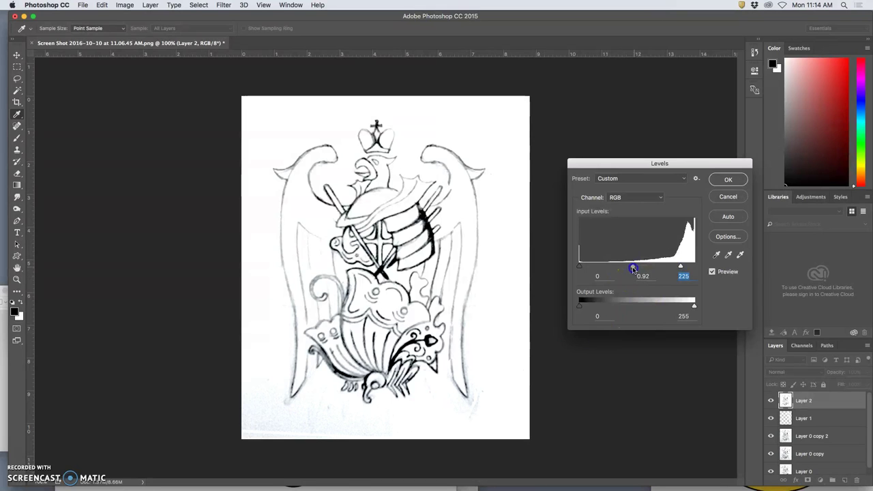
{"action": "left_click", "coordinate": [633, 269]}
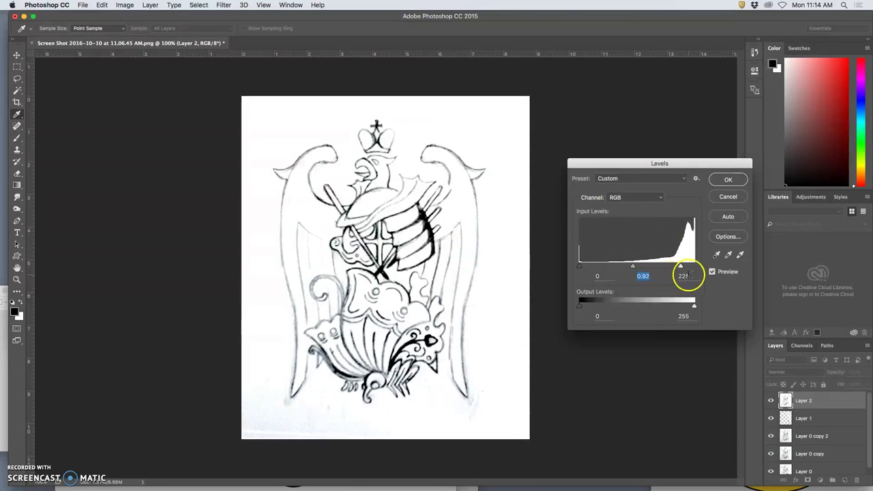
{"action": "mouse_move", "coordinate": [677, 266]}
{"action": "left_mouse_down"}
{"action": "mouse_move", "coordinate": [668, 266]}
{"action": "mouse_move", "coordinate": [680, 266]}
{"action": "left_mouse_up"}
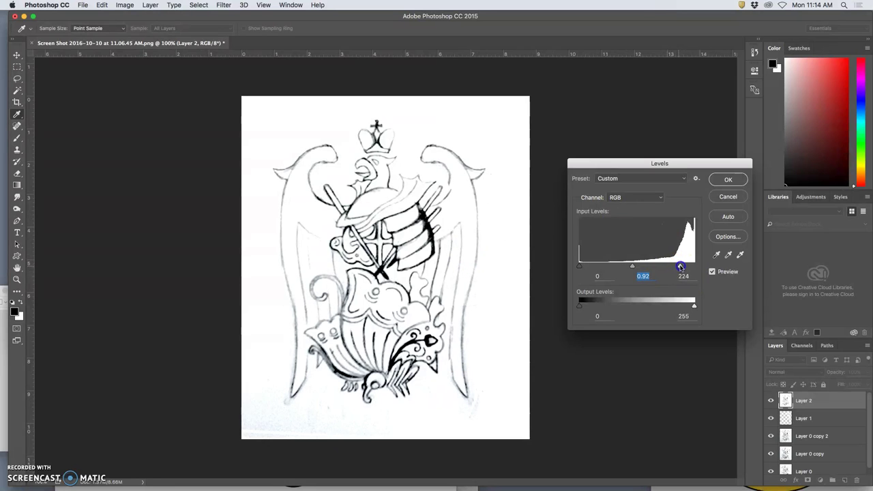
{"action": "left_click", "coordinate": [728, 179]}
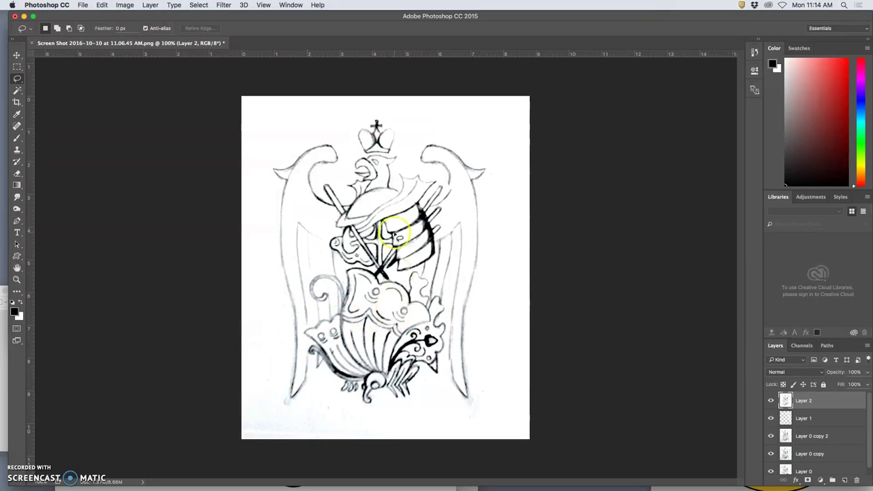
- Save As a PNG copy under a new file name, accepting the default PNG options
{"action": "left_click", "coordinate": [83, 5]}
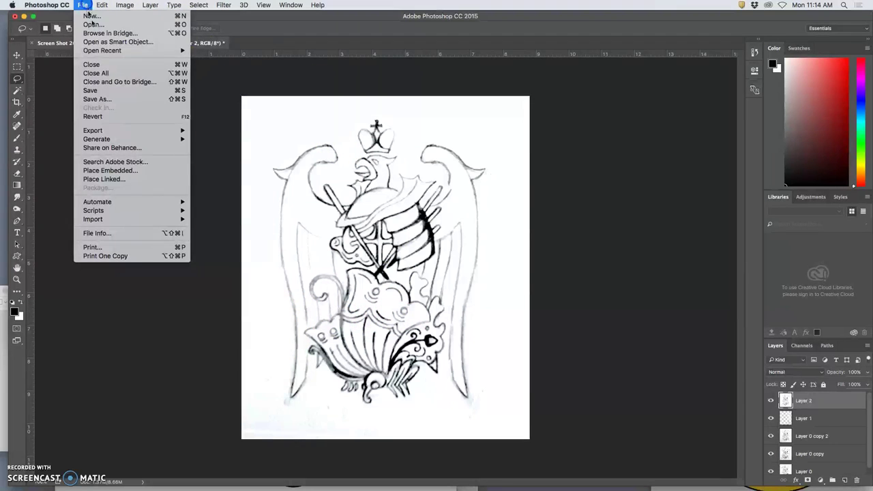
{"action": "left_click", "coordinate": [109, 101]}
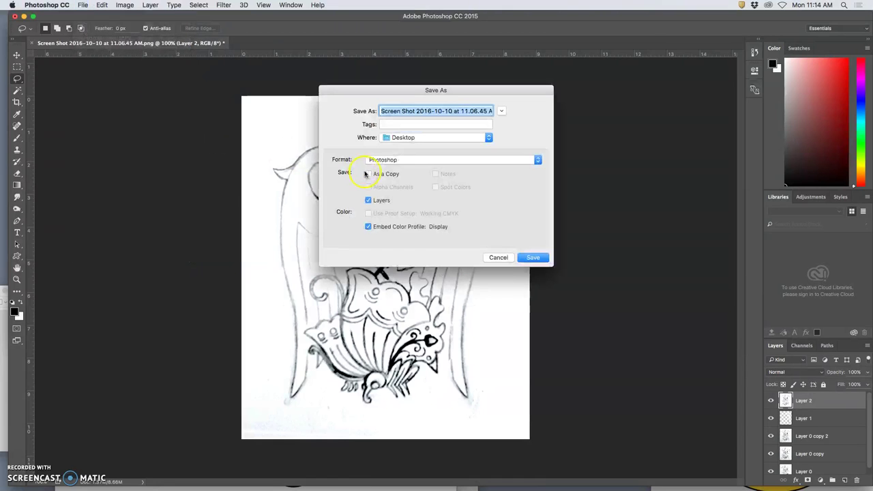
{"action": "type", "text": "Karl Frey Assign 6 Sketch.psd"}
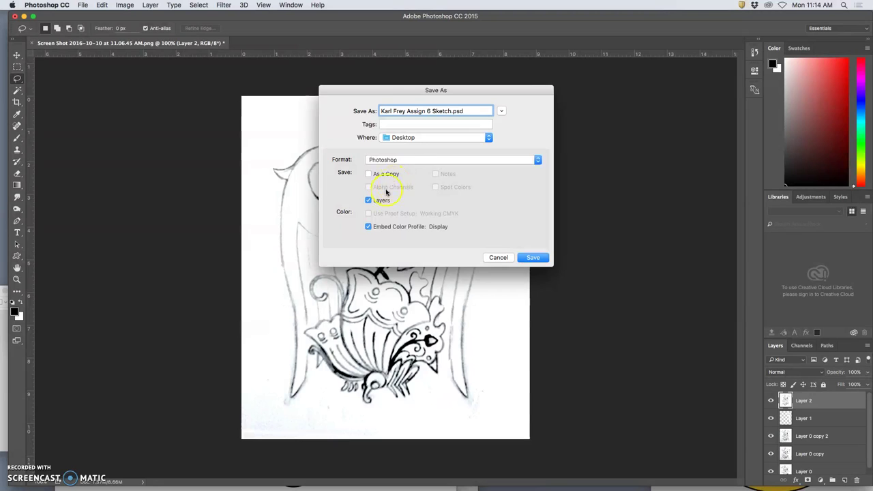
{"action": "left_click", "coordinate": [411, 163]}
{"action": "left_click", "coordinate": [401, 275]}
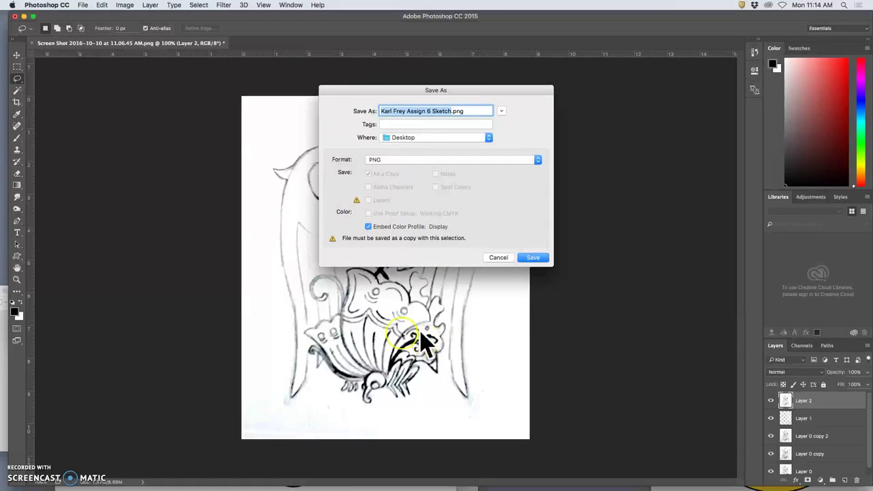
{"action": "left_click", "coordinate": [534, 259]}
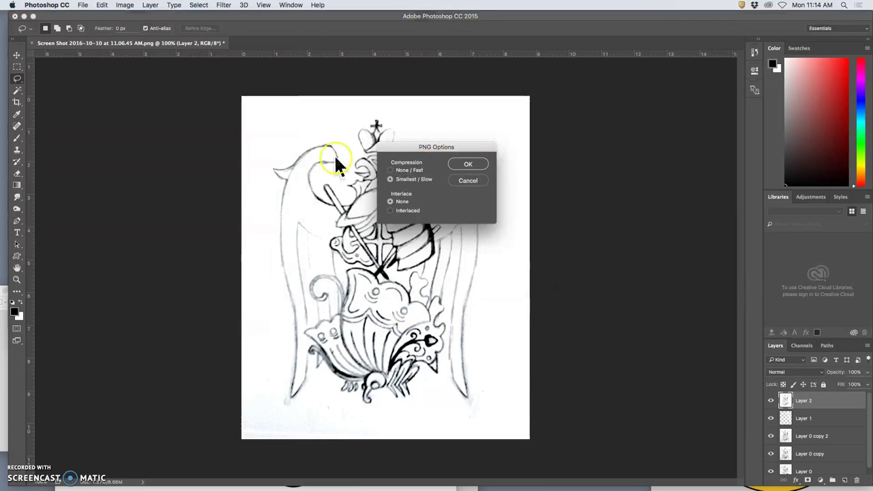
{"action": "left_click", "coordinate": [472, 165]}
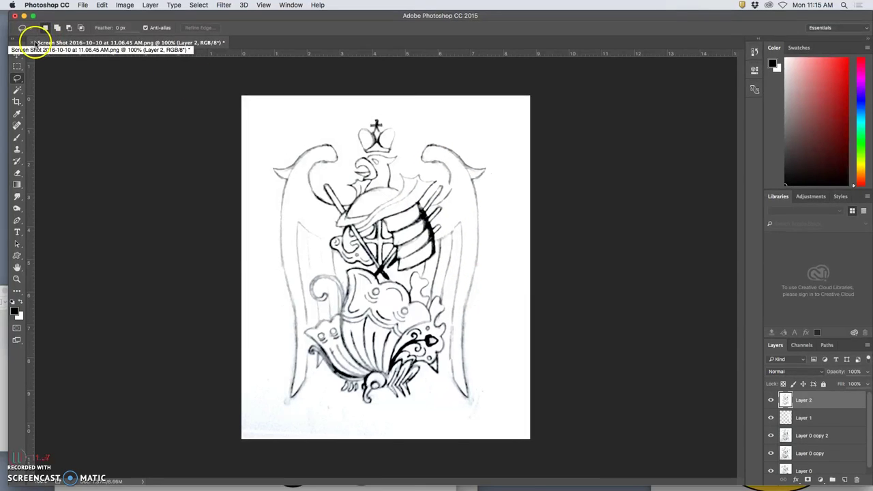
- Move the saved sketch PNG to the desktop centre and close the sketch document
{"action": "key", "text": "F11"}
{"action": "left_click_drag", "start_coordinate": [842, 130], "coordinate": [456, 117]}
{"action": "key", "text": "F11"}
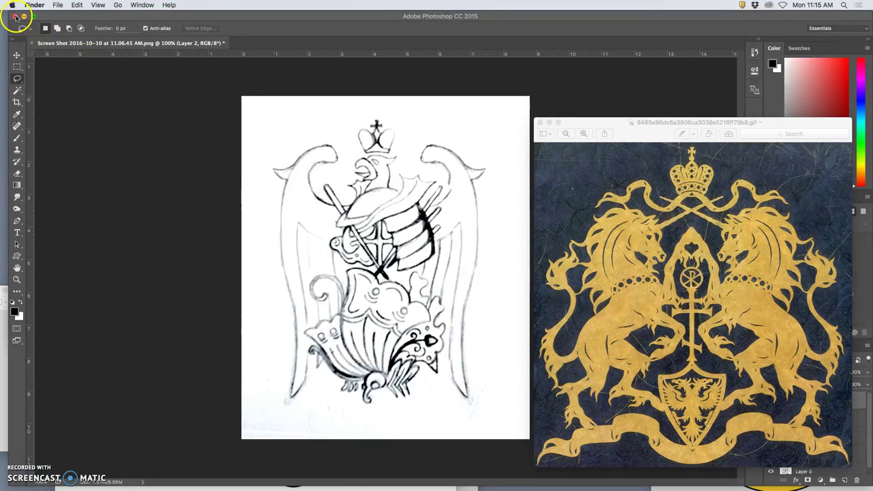
{"action": "left_click", "coordinate": [15, 15]}
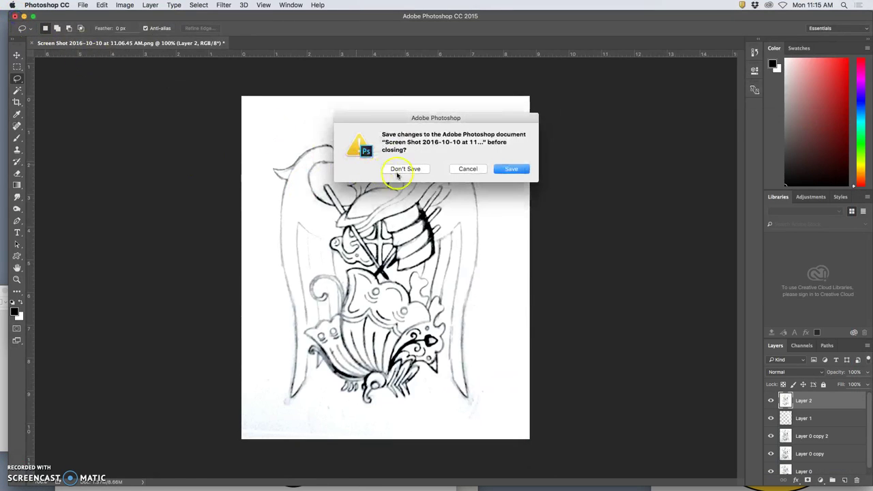
- Discard changes to the sketch and close the crest, kamon and next stacked reference images
{"action": "left_click", "coordinate": [398, 171]}
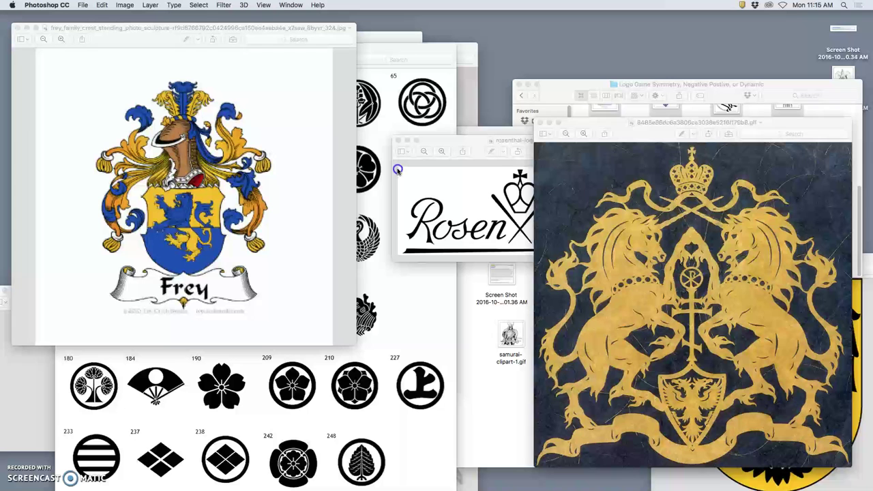
{"action": "left_click", "coordinate": [18, 28]}
{"action": "left_click", "coordinate": [63, 47]}
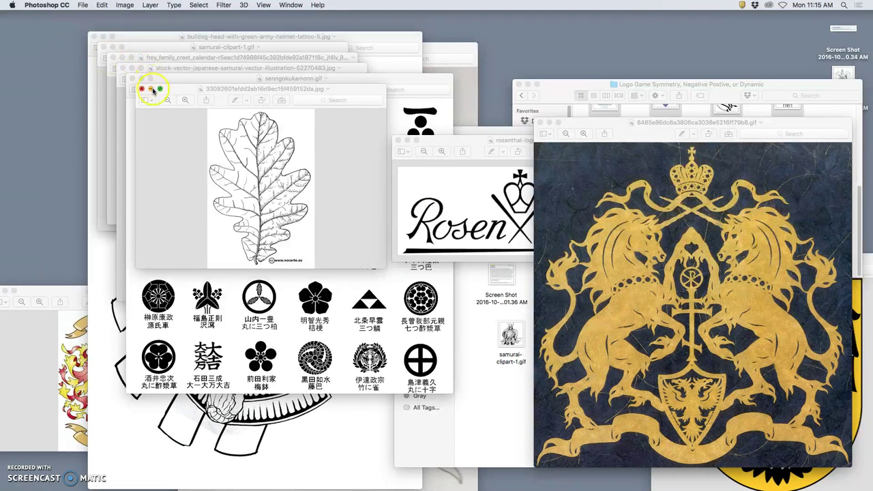
{"action": "left_click", "coordinate": [141, 88]}
{"action": "left_click", "coordinate": [131, 79]}
{"action": "left_click", "coordinate": [121, 68]}
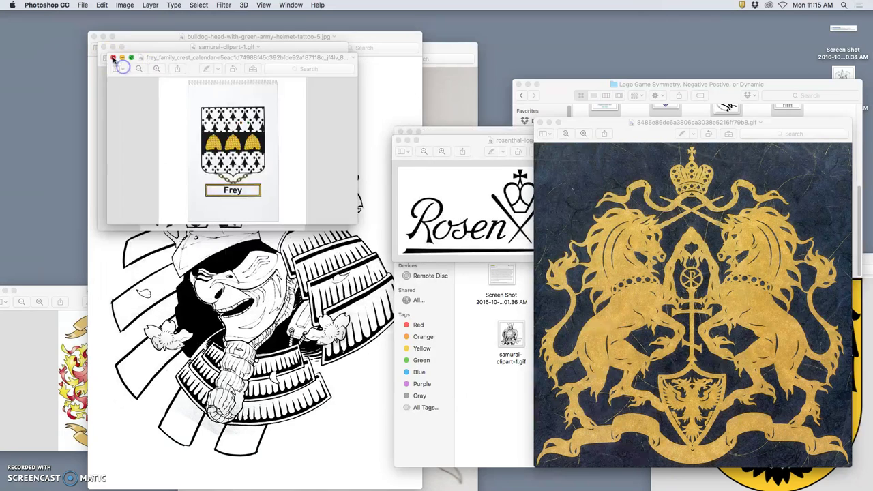
{"action": "left_click", "coordinate": [113, 58]}
- Close the samurai clipart, bulldog head, Frey-Germany, aRHq1fZ.jpg and rosenthal logo windows
{"action": "left_click", "coordinate": [103, 46]}
{"action": "left_click", "coordinate": [94, 37]}
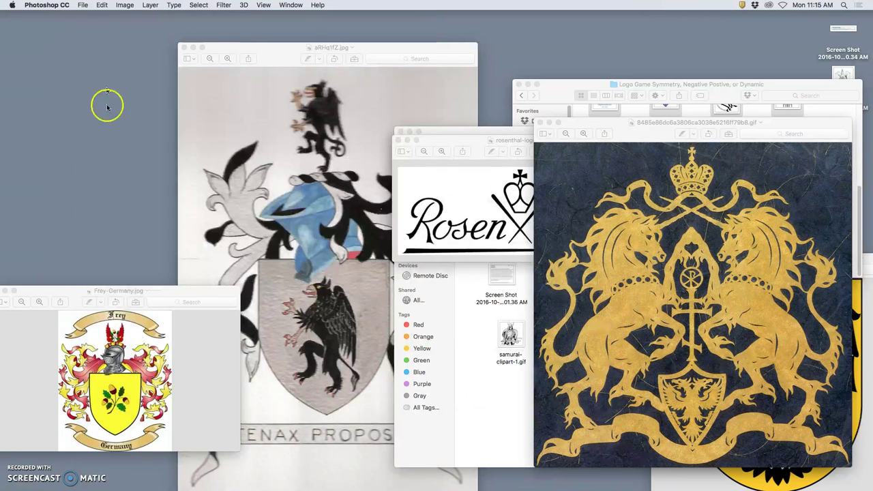
{"action": "left_click_drag", "start_coordinate": [67, 298], "coordinate": [168, 286]}
{"action": "left_click", "coordinate": [98, 278]}
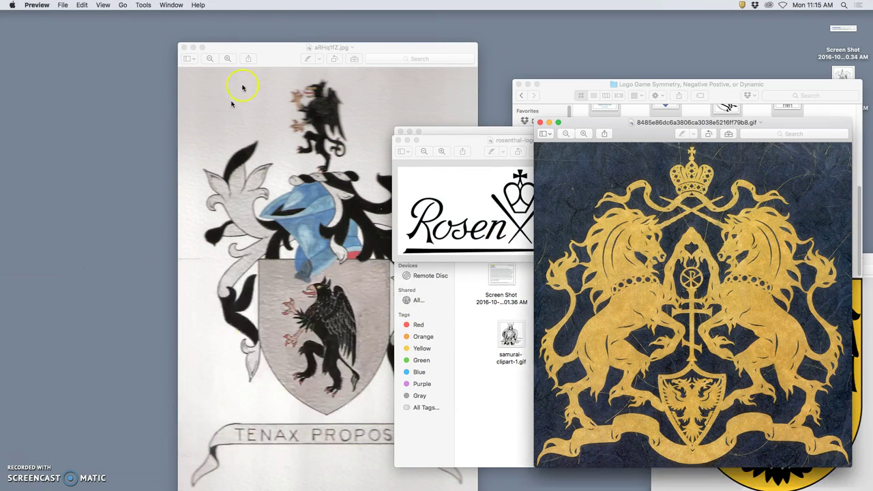
{"action": "left_click", "coordinate": [185, 47]}
{"action": "left_click", "coordinate": [400, 141]}
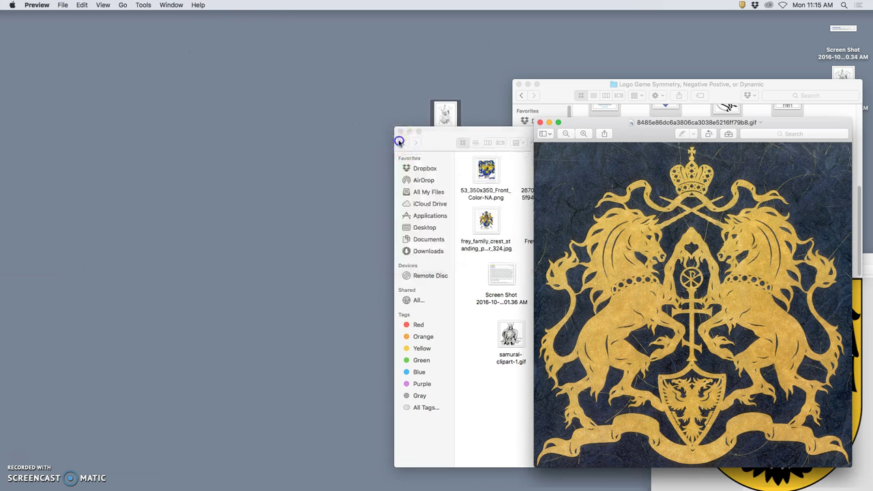
- Move the reference folder and sketch PNG aside, then close the gold crest image and logo symmetry folder
{"action": "left_click", "coordinate": [459, 137]}
{"action": "left_click_drag", "start_coordinate": [459, 137], "coordinate": [183, 93]}
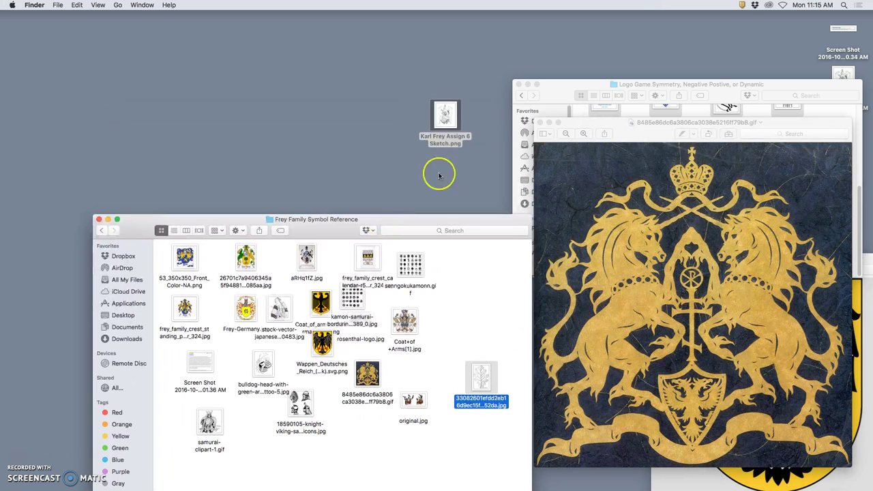
{"action": "mouse_move", "coordinate": [444, 117]}
{"action": "left_mouse_down"}
{"action": "mouse_move", "coordinate": [460, 155]}
{"action": "mouse_move", "coordinate": [392, 99]}
{"action": "left_mouse_up"}
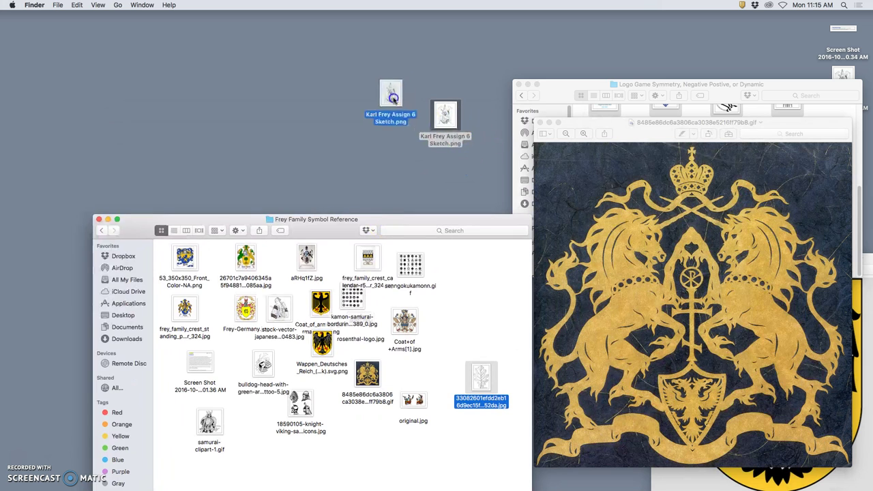
{"action": "left_click", "coordinate": [538, 123]}
{"action": "left_click", "coordinate": [520, 84]}
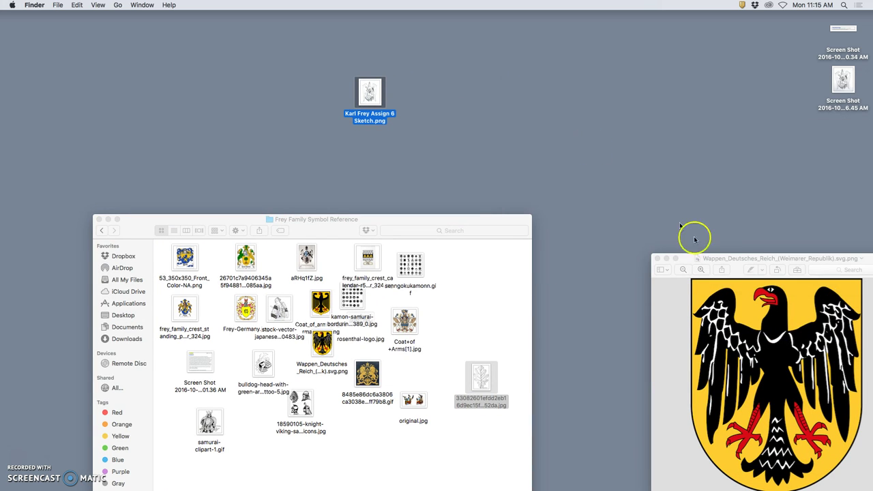
- Close the eagle coat of arms preview and reopen the symbol reference folder on the right
{"action": "left_click", "coordinate": [657, 258]}
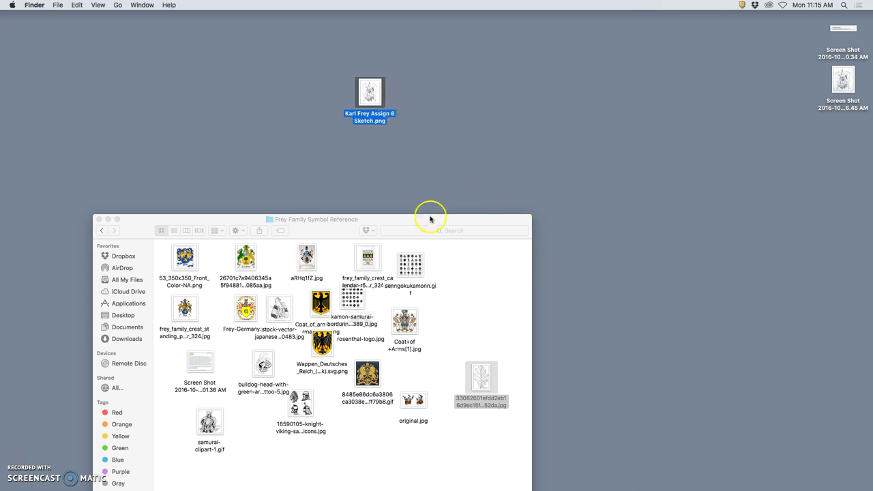
{"action": "left_click_drag", "start_coordinate": [429, 218], "coordinate": [759, 178]}
{"action": "left_click_drag", "start_coordinate": [556, 179], "coordinate": [584, 144]}
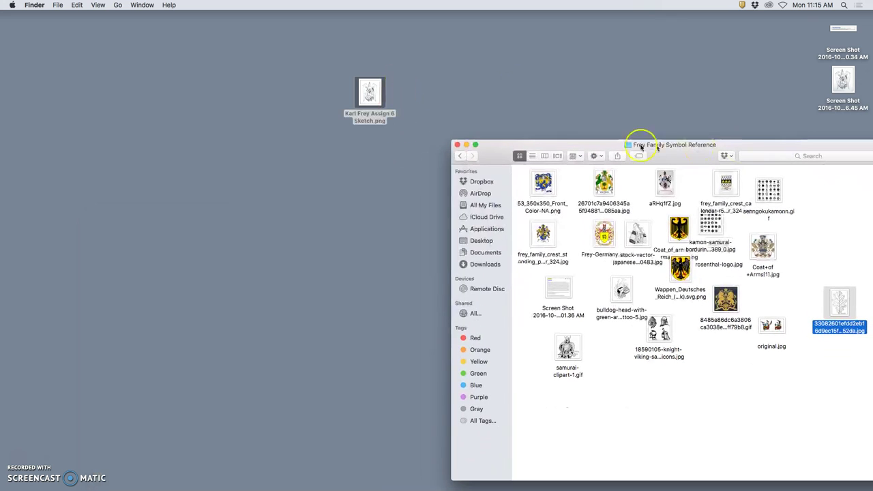
{"action": "left_click", "coordinate": [461, 157]}
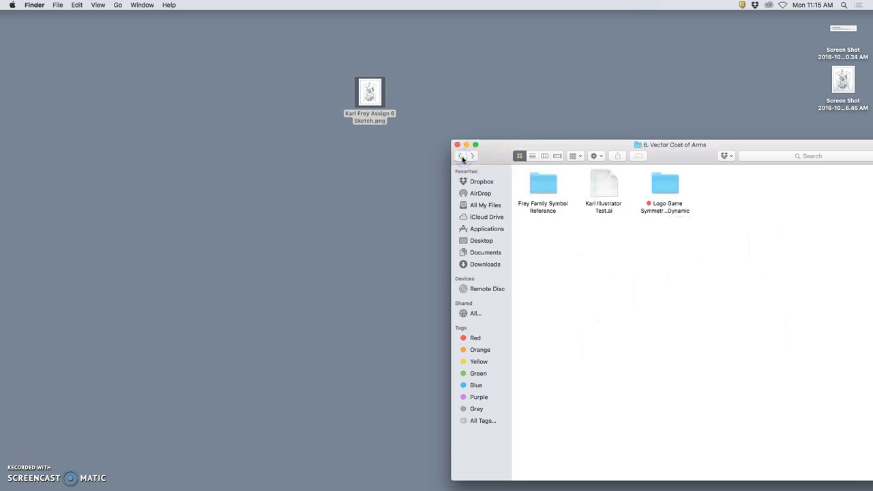
{"action": "double_click", "coordinate": [550, 188]}
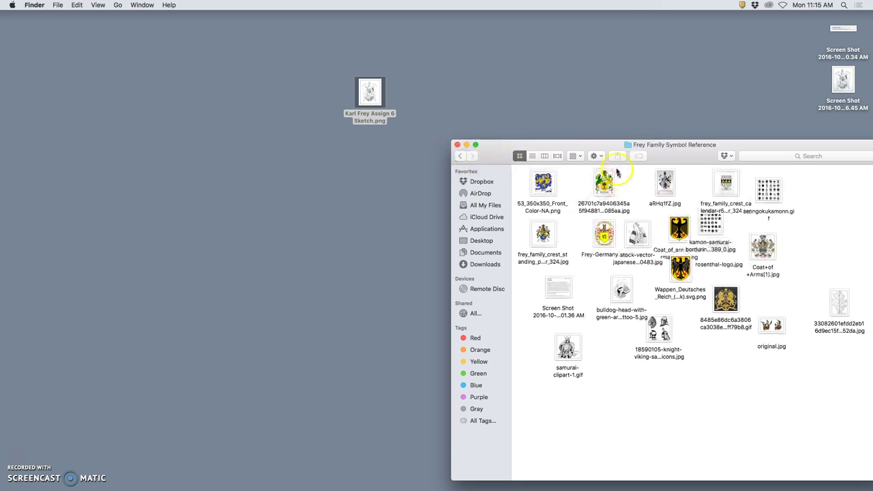
{"action": "left_click_drag", "start_coordinate": [607, 145], "coordinate": [763, 140]}
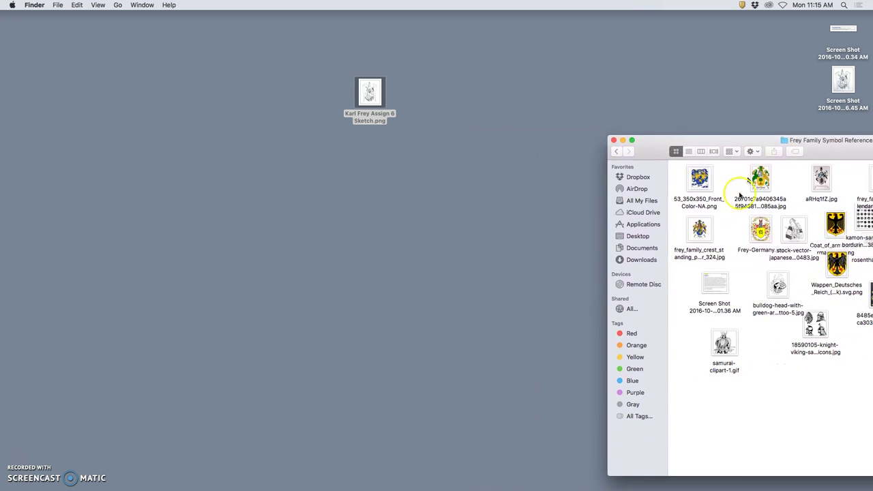
{"action": "mouse_move", "coordinate": [588, 486]}
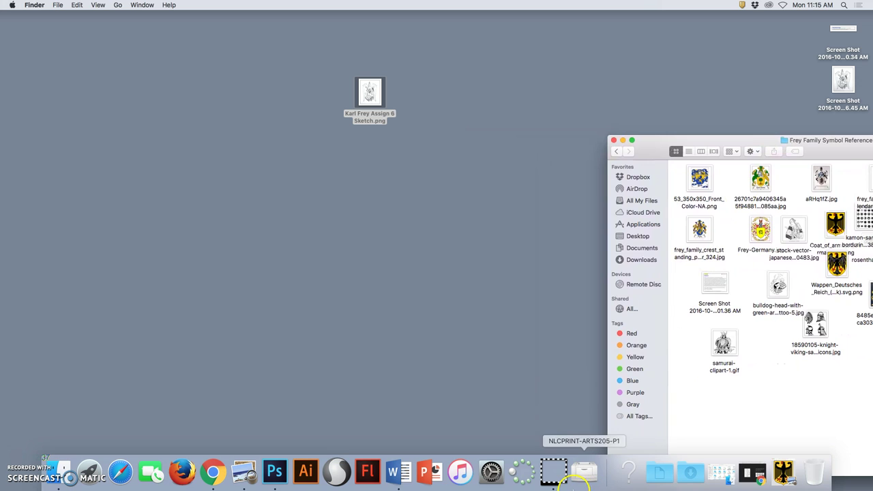
- Launch Adobe Illustrator CC 2015 from the Dock
{"action": "left_click", "coordinate": [306, 477]}
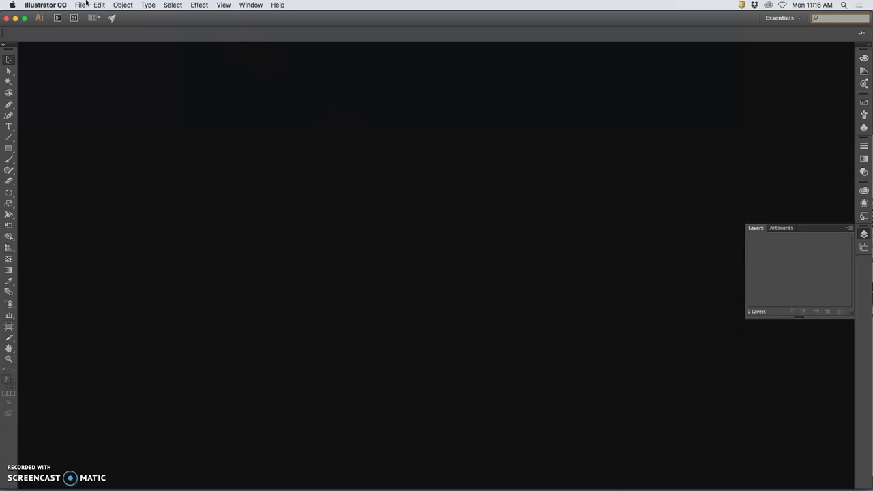
- Create a new Letter-size 612 × 792 pt print document named for the assignment
{"action": "left_click", "coordinate": [82, 5]}
{"action": "left_click", "coordinate": [298, 160]}
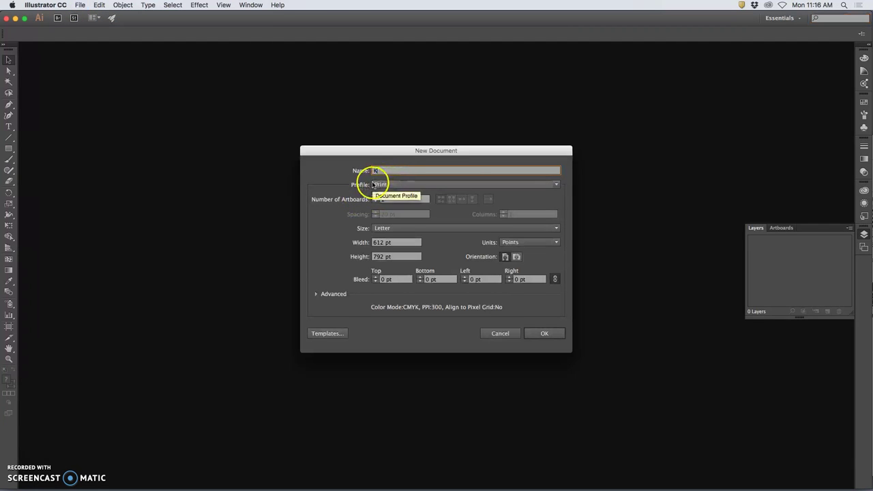
{"action": "type", "text": "Karl Assign 6 BW Kamon for Phil Frey"}
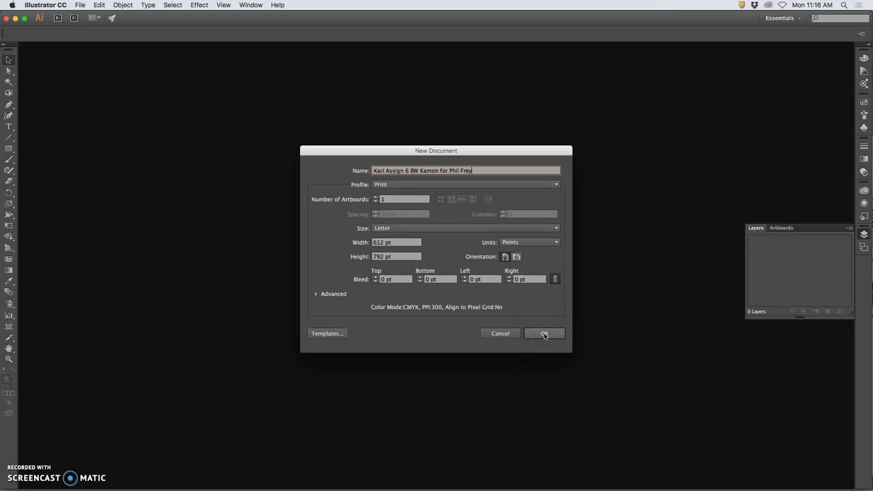
{"action": "left_click", "coordinate": [399, 231]}
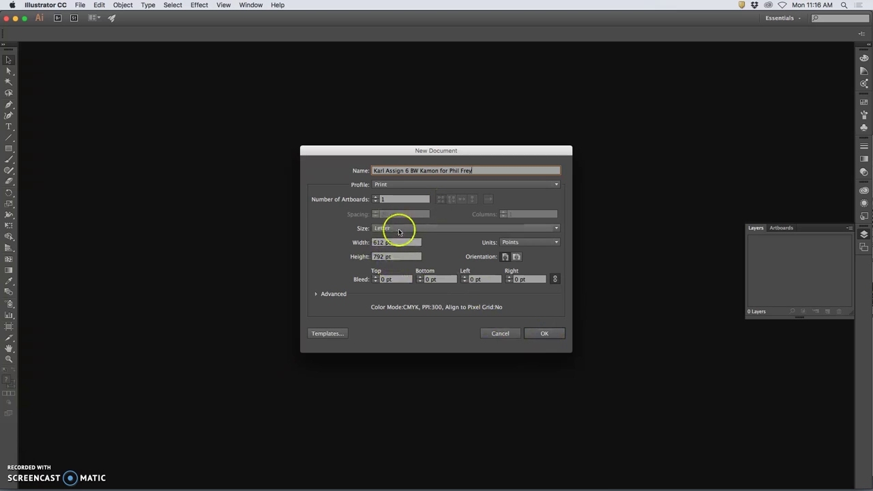
{"action": "left_click", "coordinate": [545, 332]}
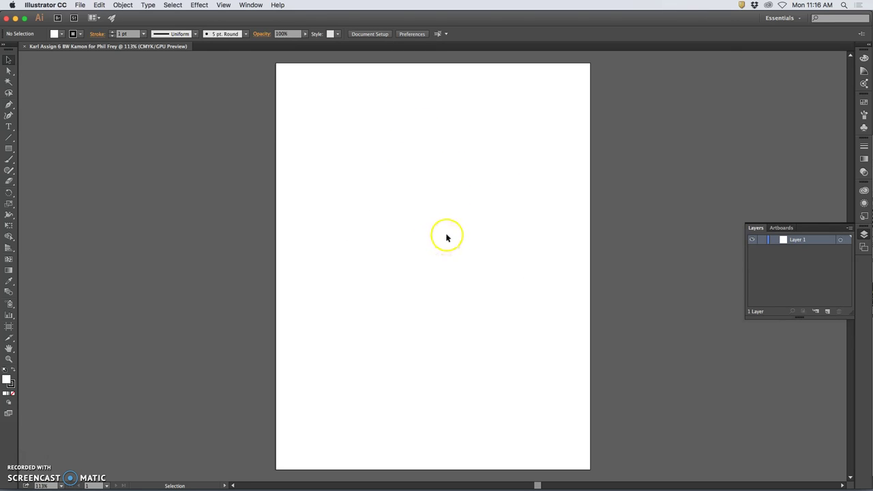
- Drag the sketch PNG from the desktop onto the artboard and scale it down to fit
{"action": "key", "text": "F11"}
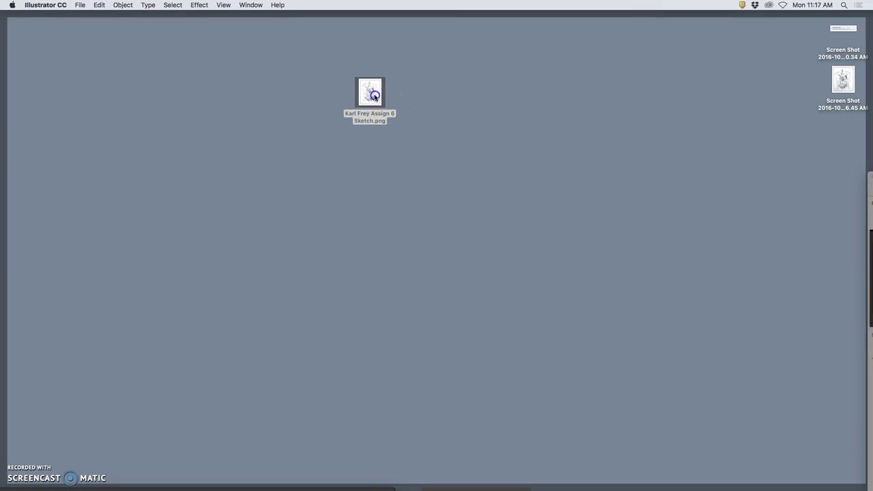
{"action": "mouse_move", "coordinate": [374, 96]}
{"action": "left_mouse_down"}
{"action": "mouse_move", "coordinate": [448, 95]}
{"action": "mouse_move", "coordinate": [425, 212]}
{"action": "left_mouse_up"}
{"action": "key", "text": "F11"}
{"action": "mouse_move", "coordinate": [444, 135]}
{"action": "left_mouse_down"}
{"action": "mouse_move", "coordinate": [444, 171]}
{"action": "mouse_move", "coordinate": [455, 182]}
{"action": "left_mouse_up"}
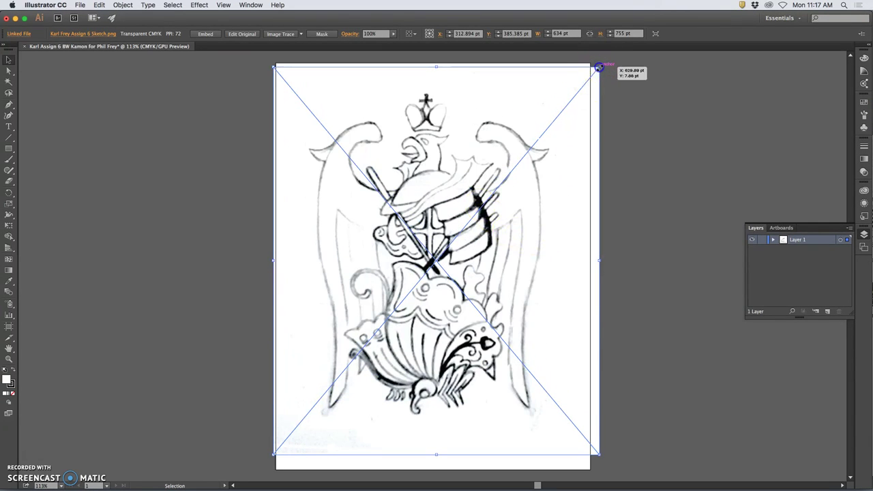
{"action": "mouse_move", "coordinate": [598, 67]}
{"action": "left_mouse_down"}
{"action": "mouse_move", "coordinate": [567, 88]}
{"action": "mouse_move", "coordinate": [567, 104]}
{"action": "left_mouse_up"}
- Centre the scaled sketch on the page and deselect it
{"action": "left_click", "coordinate": [486, 170]}
{"action": "mouse_move", "coordinate": [486, 170]}
{"action": "left_mouse_down"}
{"action": "mouse_move", "coordinate": [476, 168]}
{"action": "mouse_move", "coordinate": [491, 166]}
{"action": "mouse_move", "coordinate": [478, 159]}
{"action": "left_mouse_up"}
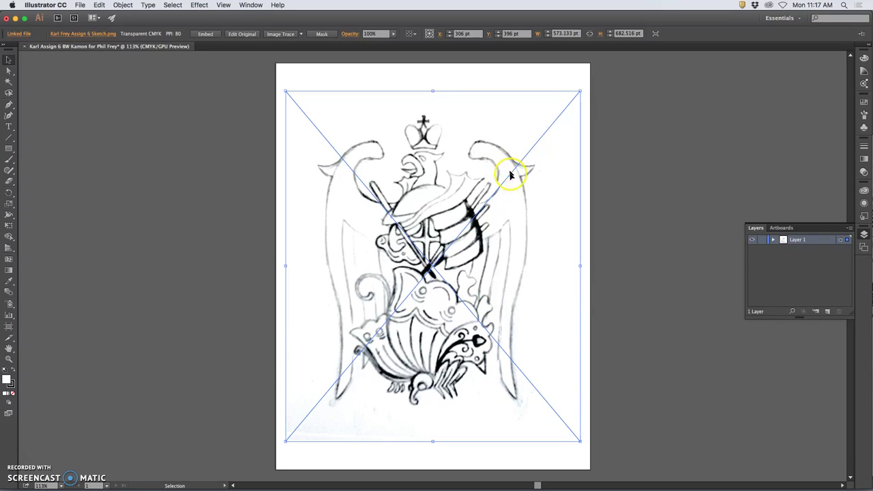
{"action": "key", "text": "Return"}
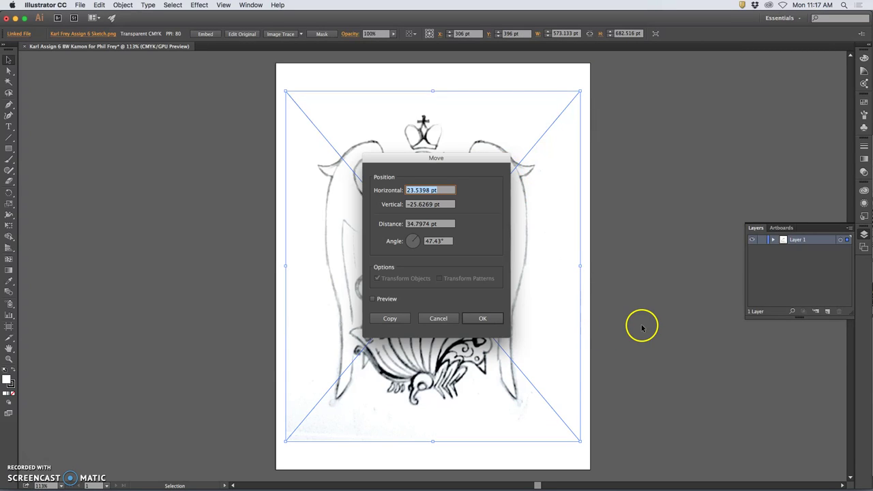
{"action": "left_click", "coordinate": [455, 325]}
{"action": "left_click", "coordinate": [625, 324]}
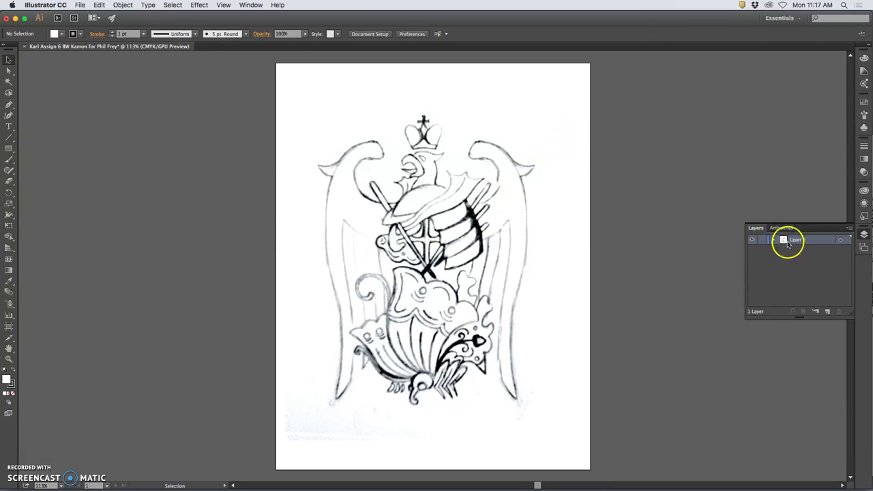
- Lock Layer 1, which holds the crest sketch, against edits
{"action": "left_click", "coordinate": [839, 242]}
{"action": "left_click", "coordinate": [841, 241]}
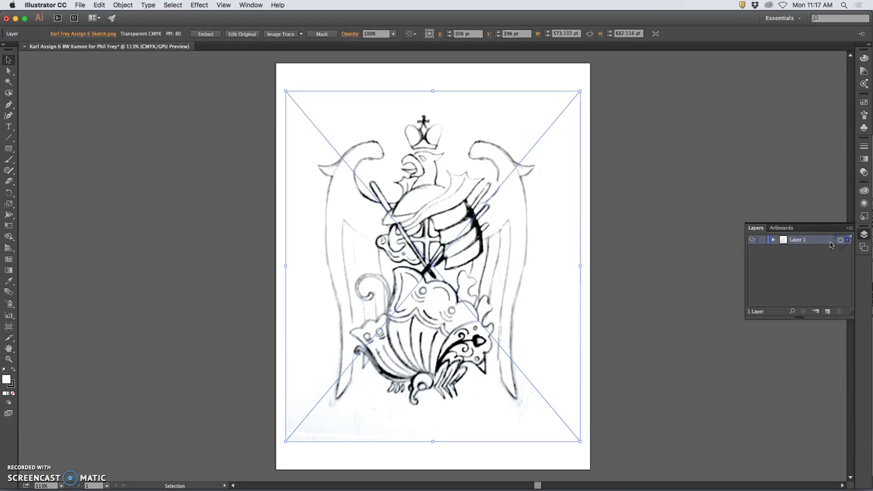
{"action": "left_click", "coordinate": [759, 253]}
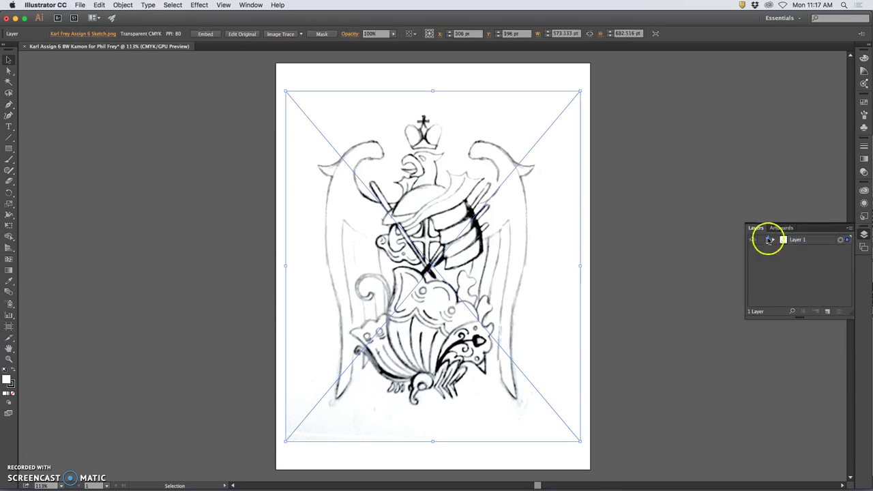
{"action": "left_click", "coordinate": [771, 240]}
{"action": "left_click", "coordinate": [773, 240]}
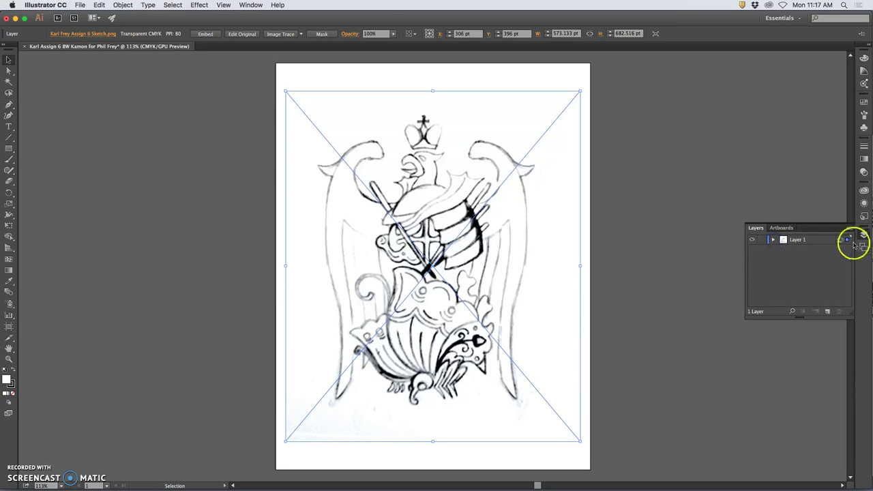
{"action": "left_click", "coordinate": [762, 240]}
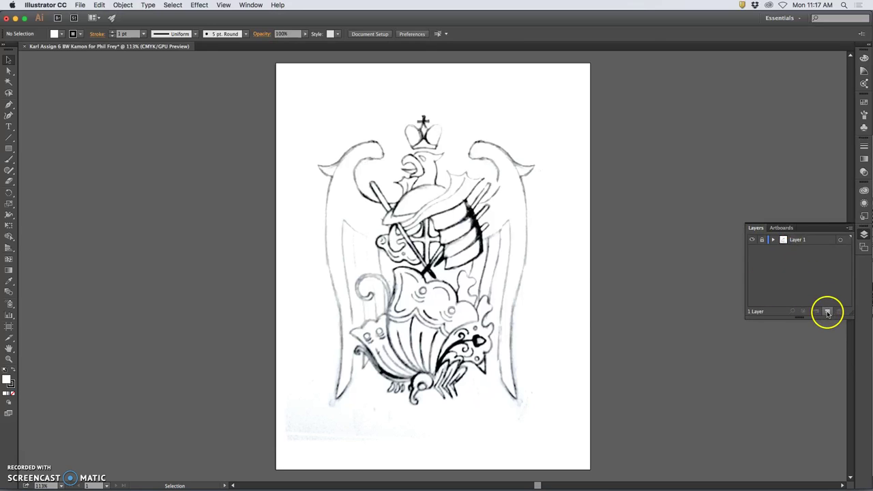
- Add an empty Layer 2 above the sketch layer for tracing
{"action": "left_click", "coordinate": [864, 235]}
{"action": "left_click", "coordinate": [864, 235]}
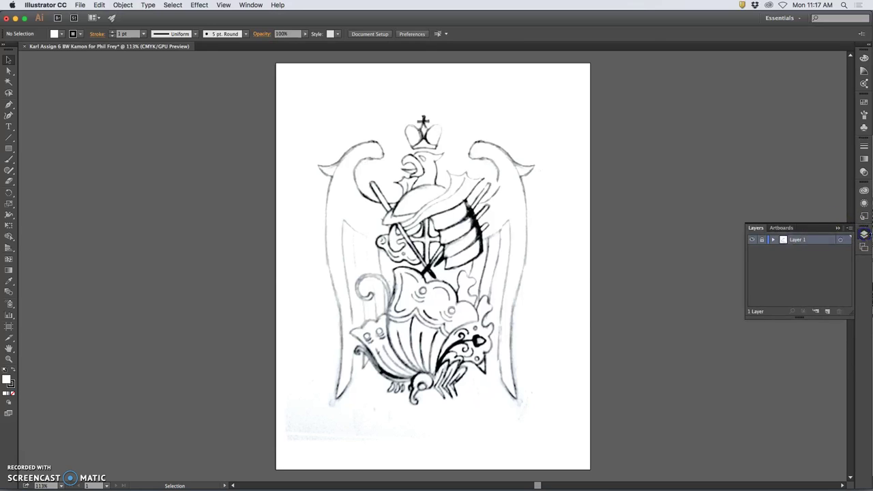
{"action": "left_click", "coordinate": [827, 311]}
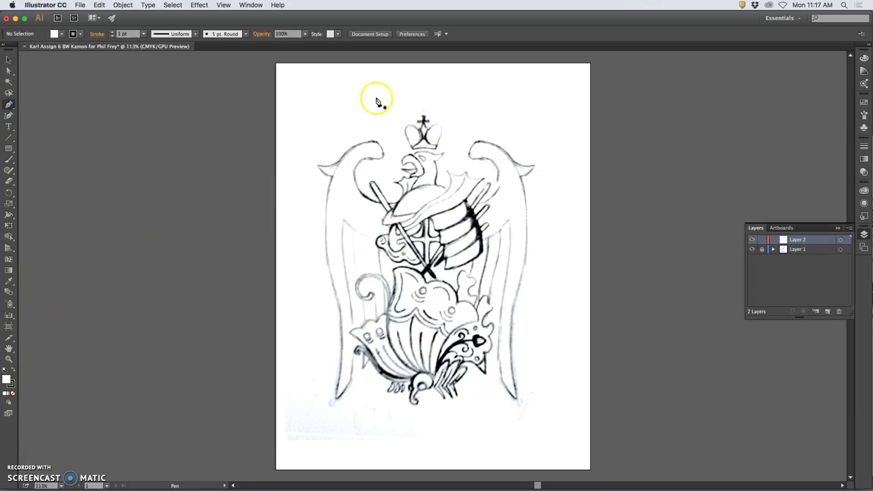
- Draw curved Pen anchor points along the left wing's outer edge, from its top toward the base
{"action": "left_click", "coordinate": [376, 91]}
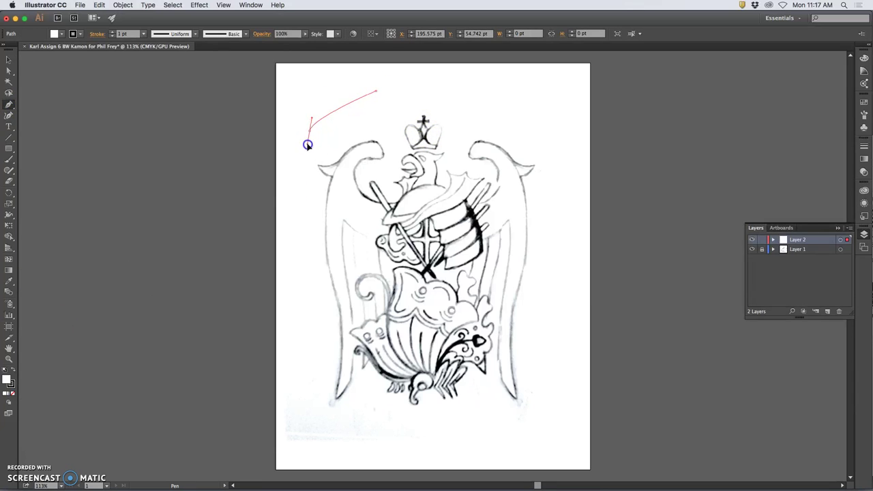
{"action": "mouse_move", "coordinate": [287, 175]}
{"action": "left_mouse_down"}
{"action": "mouse_move", "coordinate": [296, 141]}
{"action": "mouse_move", "coordinate": [279, 143]}
{"action": "mouse_move", "coordinate": [282, 246]}
{"action": "mouse_move", "coordinate": [302, 361]}
{"action": "left_mouse_up"}
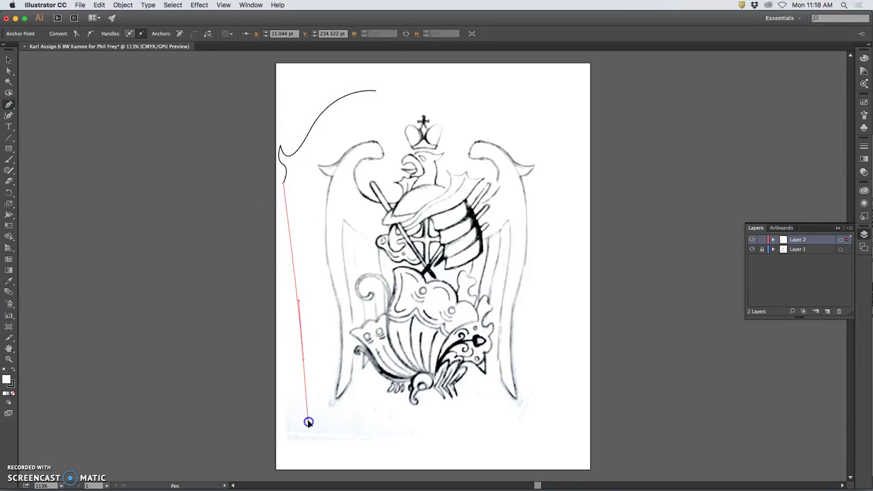
{"action": "left_click_drag", "start_coordinate": [308, 422], "coordinate": [291, 447]}
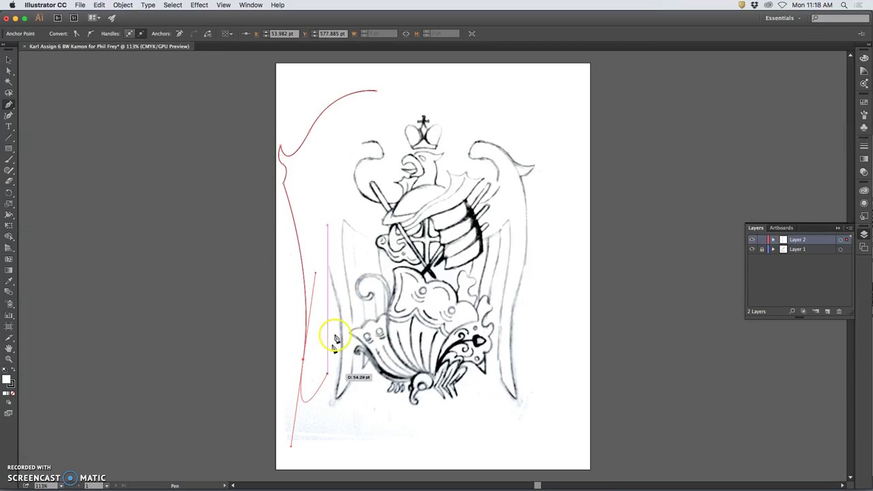